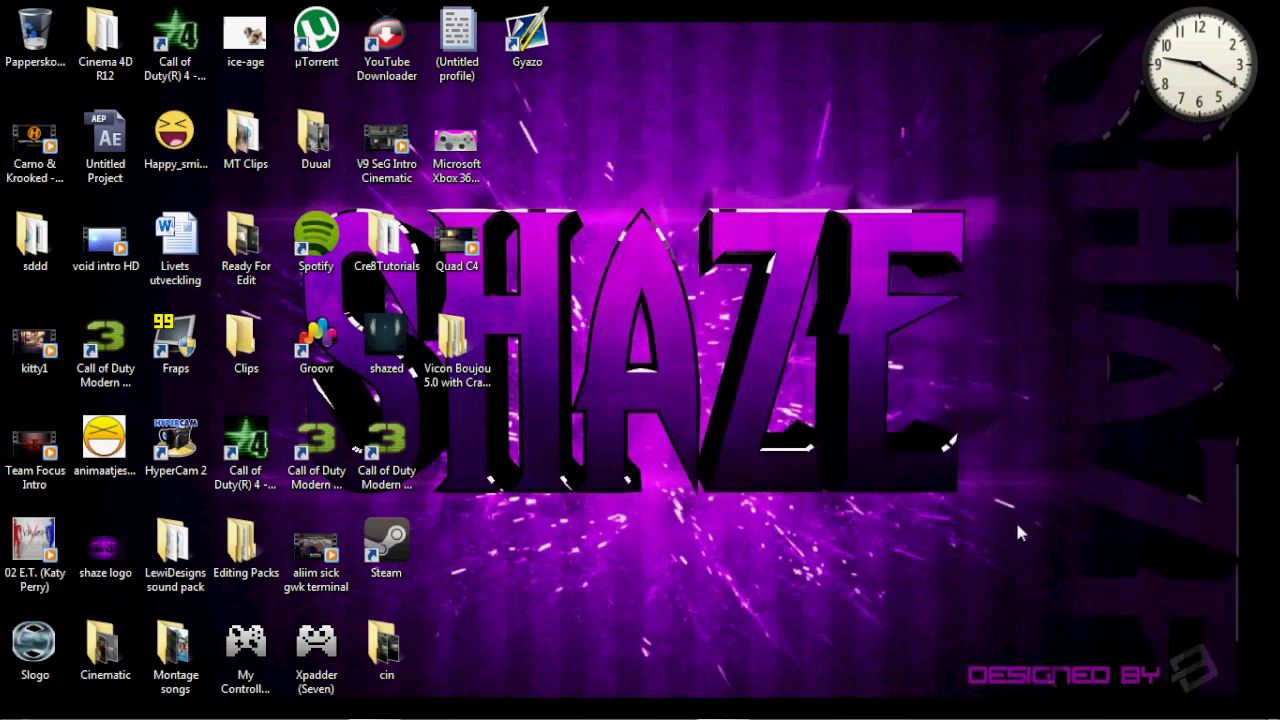
Restore After Effects and inspect the Quad Feed MP4 and song MP3 details in the Project panel
{"action": "left_click_drag", "start_coordinate": [542, 160], "coordinate": [1047, 557]}
{"action": "mouse_move", "coordinate": [375, 712]}
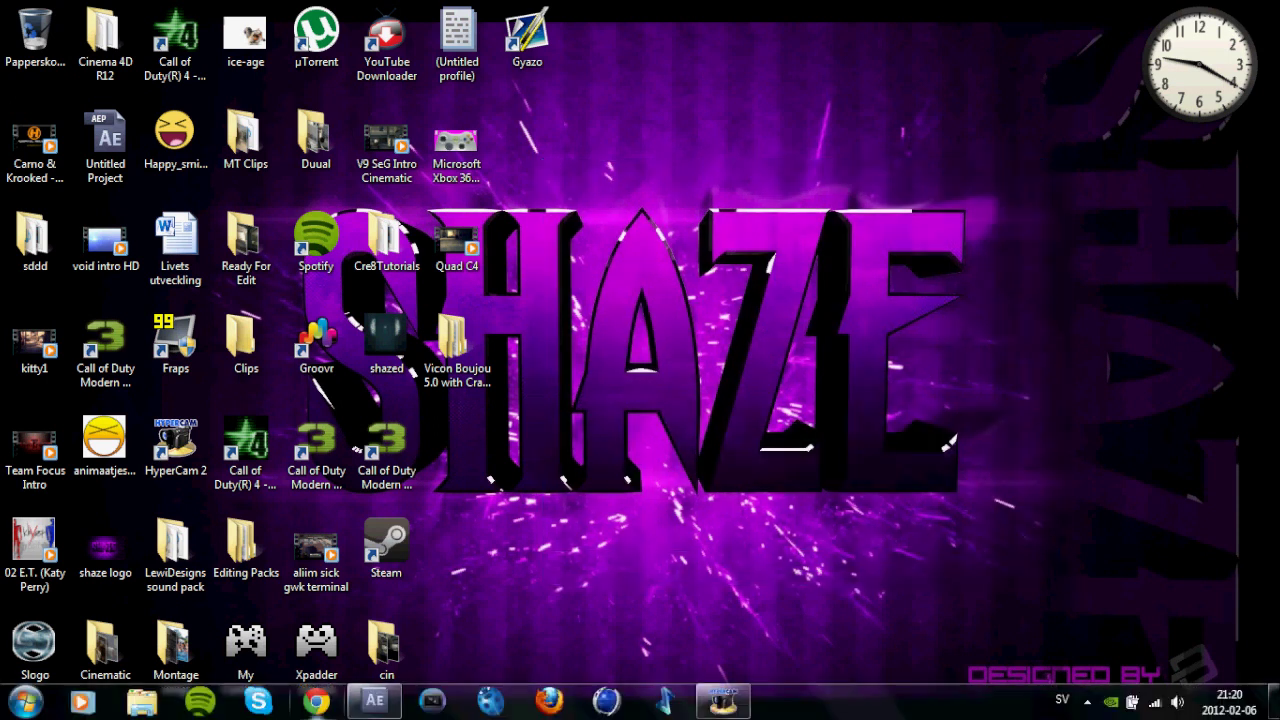
{"action": "left_click", "coordinate": [375, 703]}
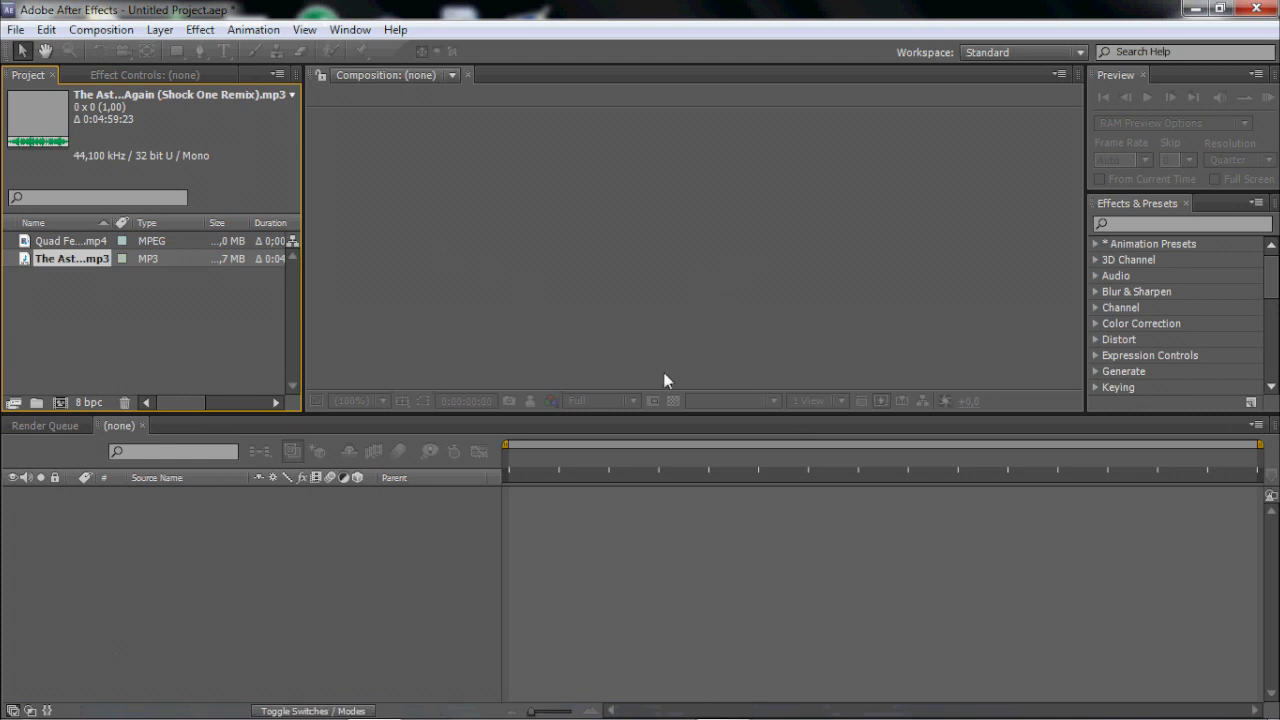
{"action": "left_click_drag", "start_coordinate": [98, 342], "coordinate": [66, 258]}
{"action": "left_click", "coordinate": [68, 287]}
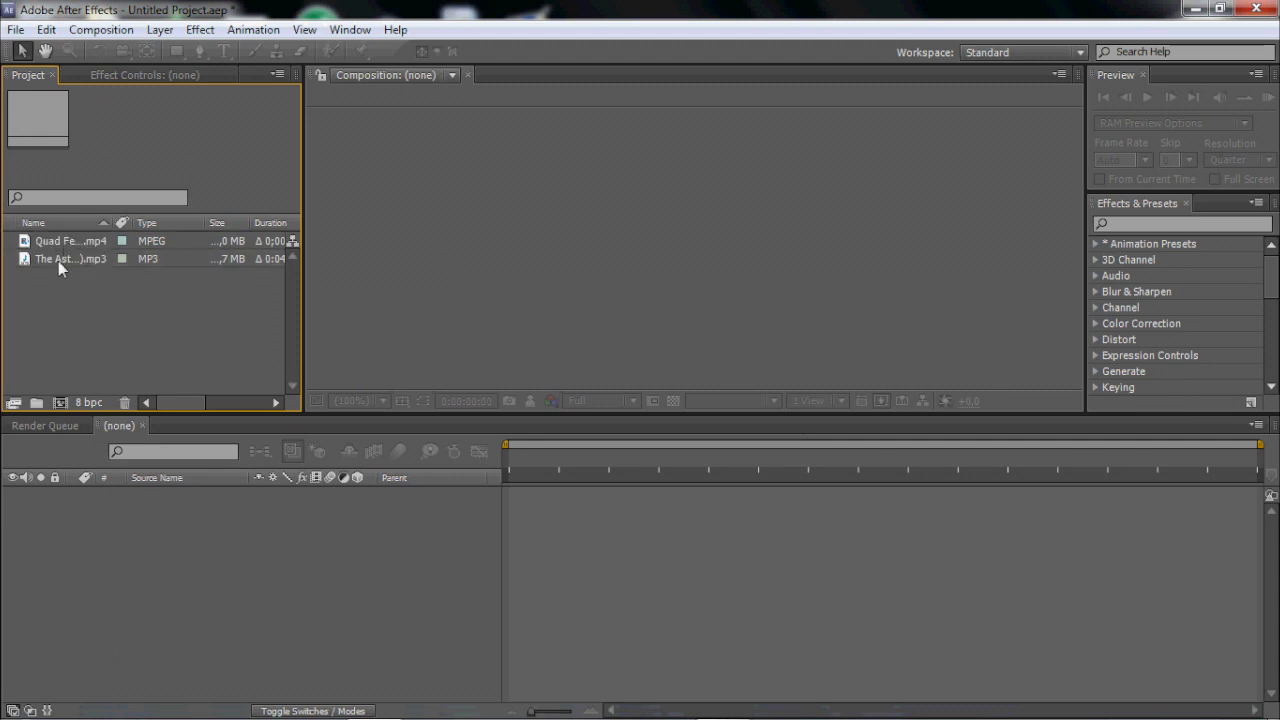
{"action": "left_click", "coordinate": [58, 261]}
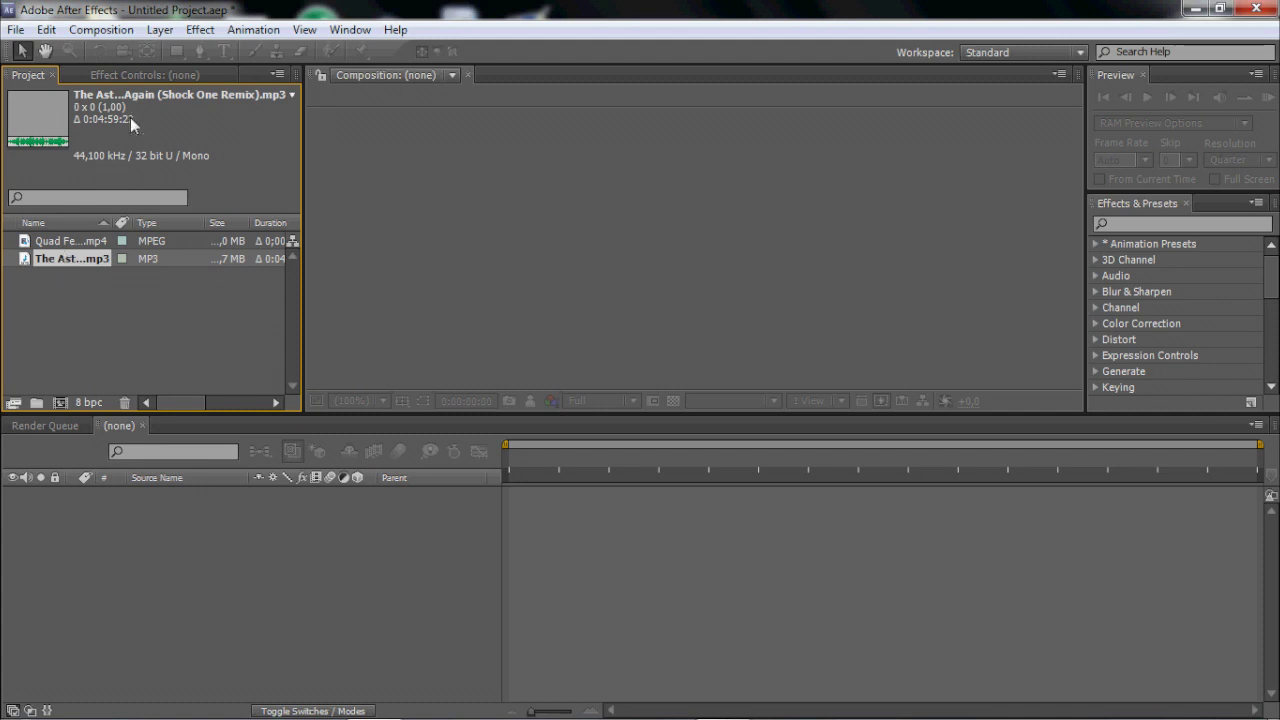
{"action": "key", "text": "Up"}
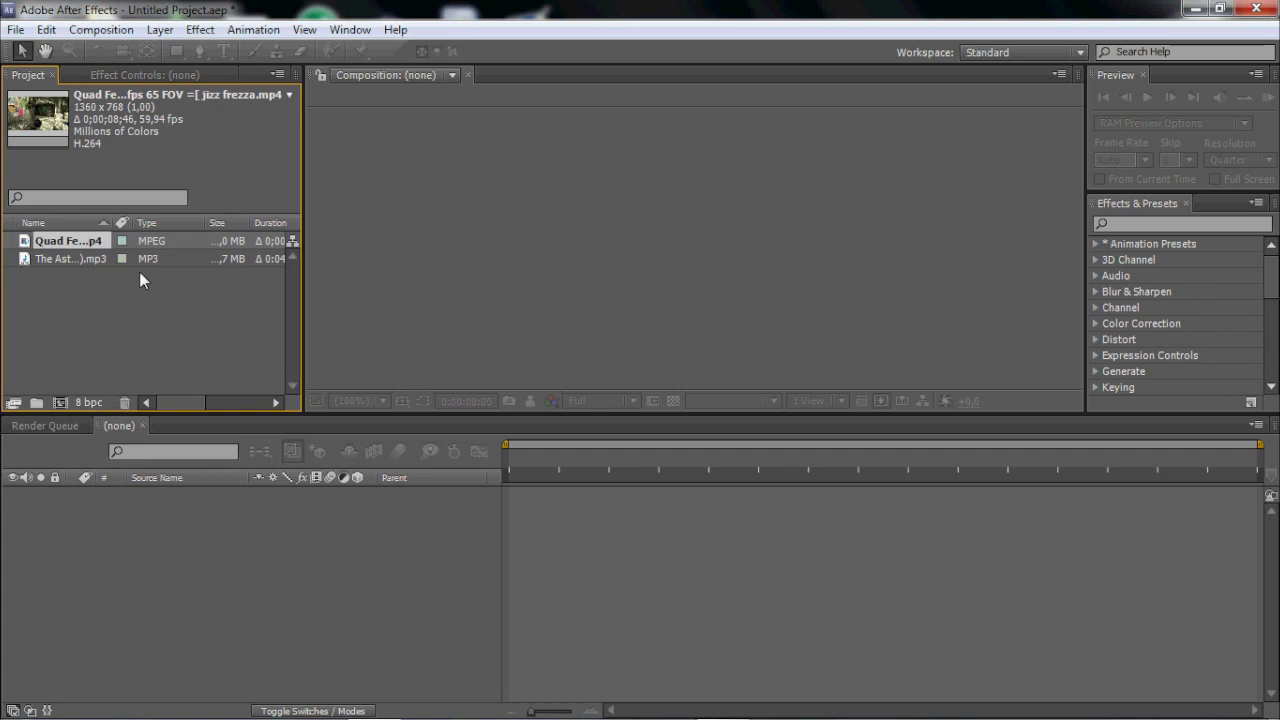
{"action": "left_click", "coordinate": [64, 259]}
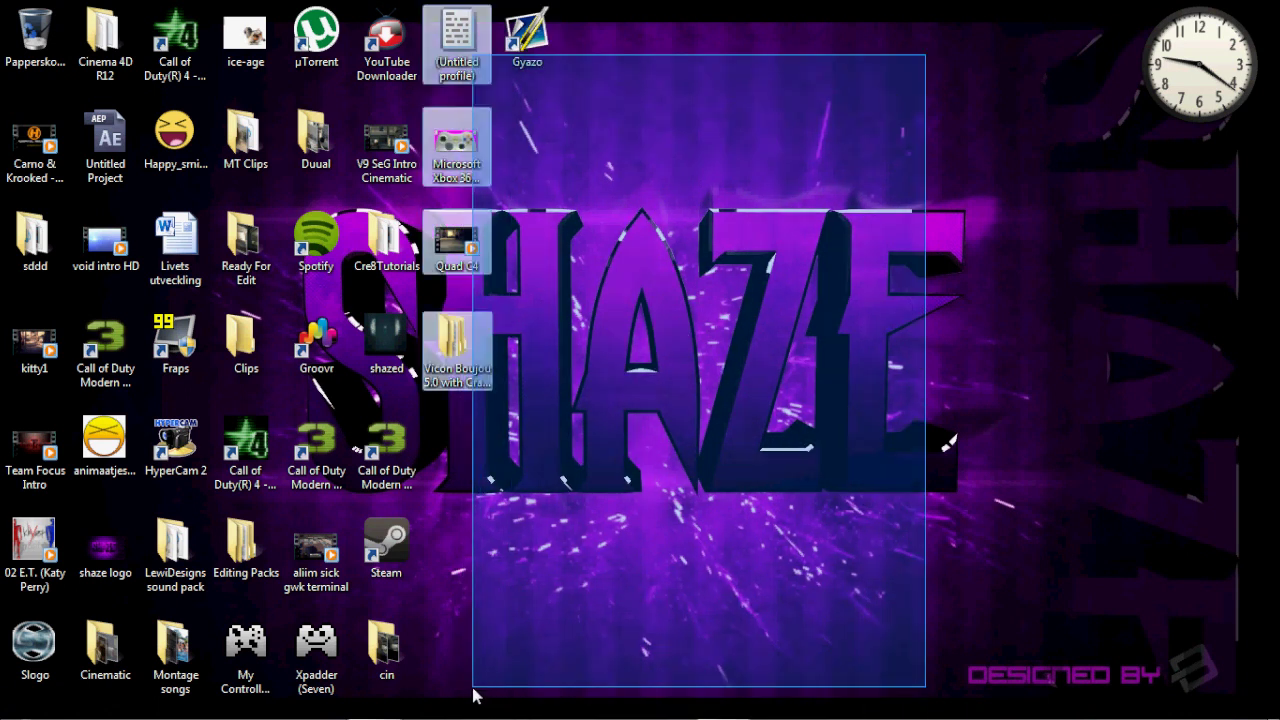
Make a composition from the song MP3, then delete that unwanted composition
{"action": "left_click", "coordinate": [372, 706]}
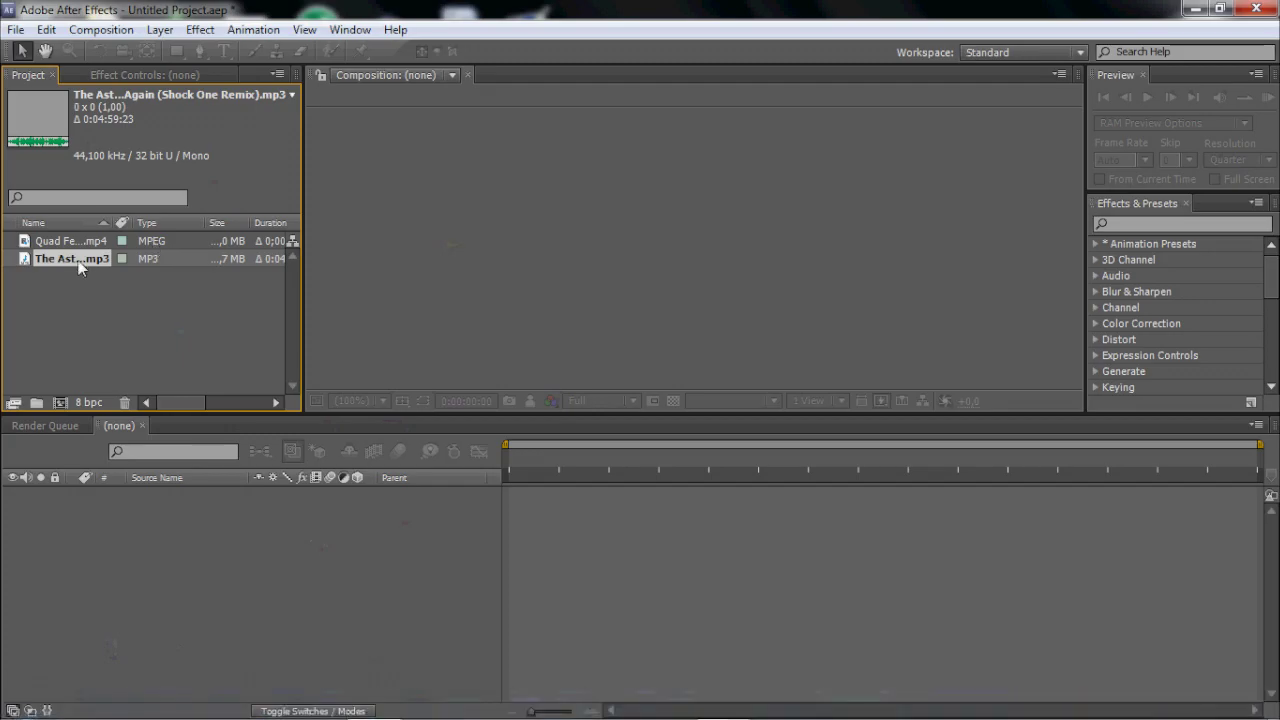
{"action": "left_click_drag", "start_coordinate": [80, 266], "coordinate": [160, 519]}
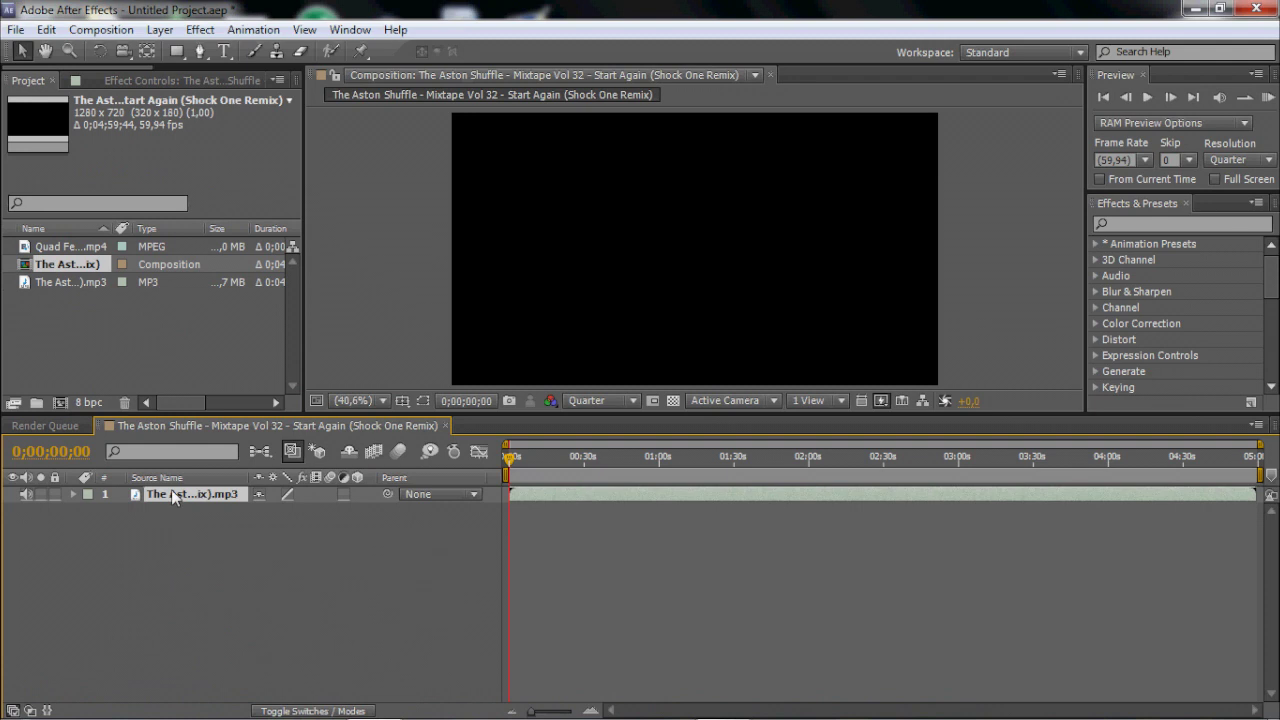
{"action": "key", "text": "Delete"}
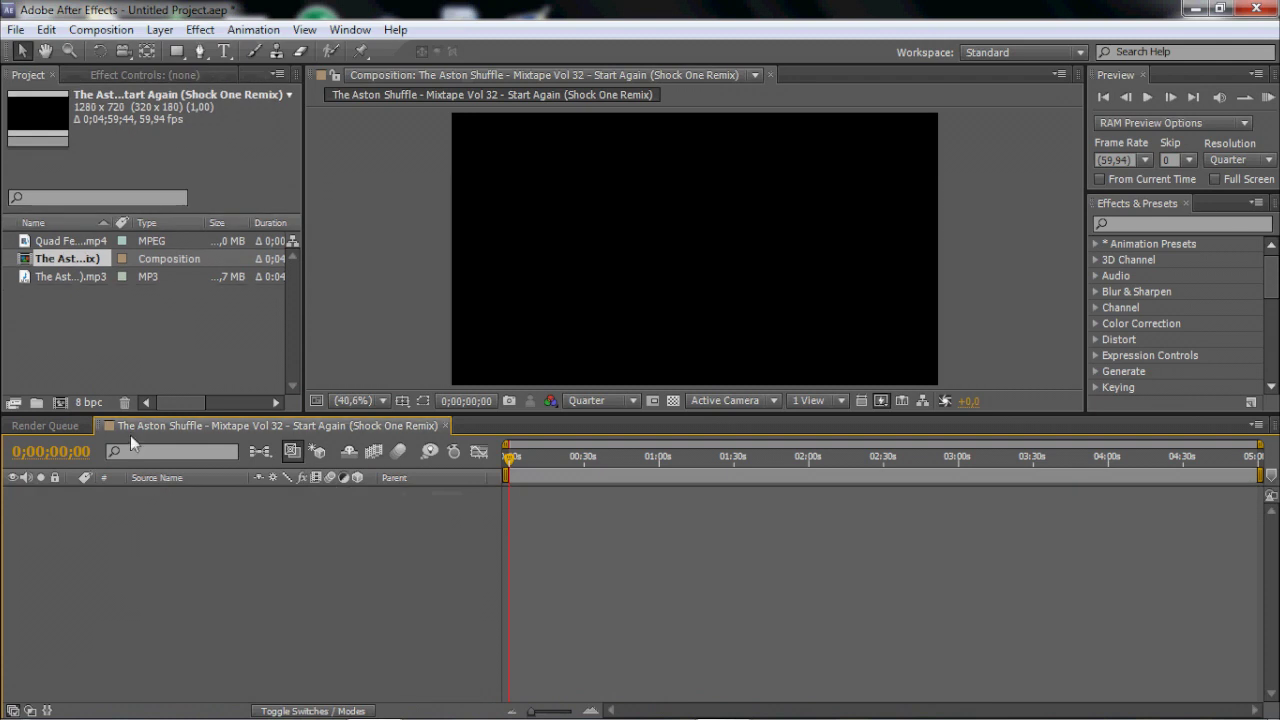
{"action": "left_click", "coordinate": [57, 262]}
{"action": "key", "text": "Delete"}
Create the Quad Feed composition, add the song beneath it, and slip its audio to start at zero
{"action": "left_click_drag", "start_coordinate": [62, 241], "coordinate": [259, 601]}
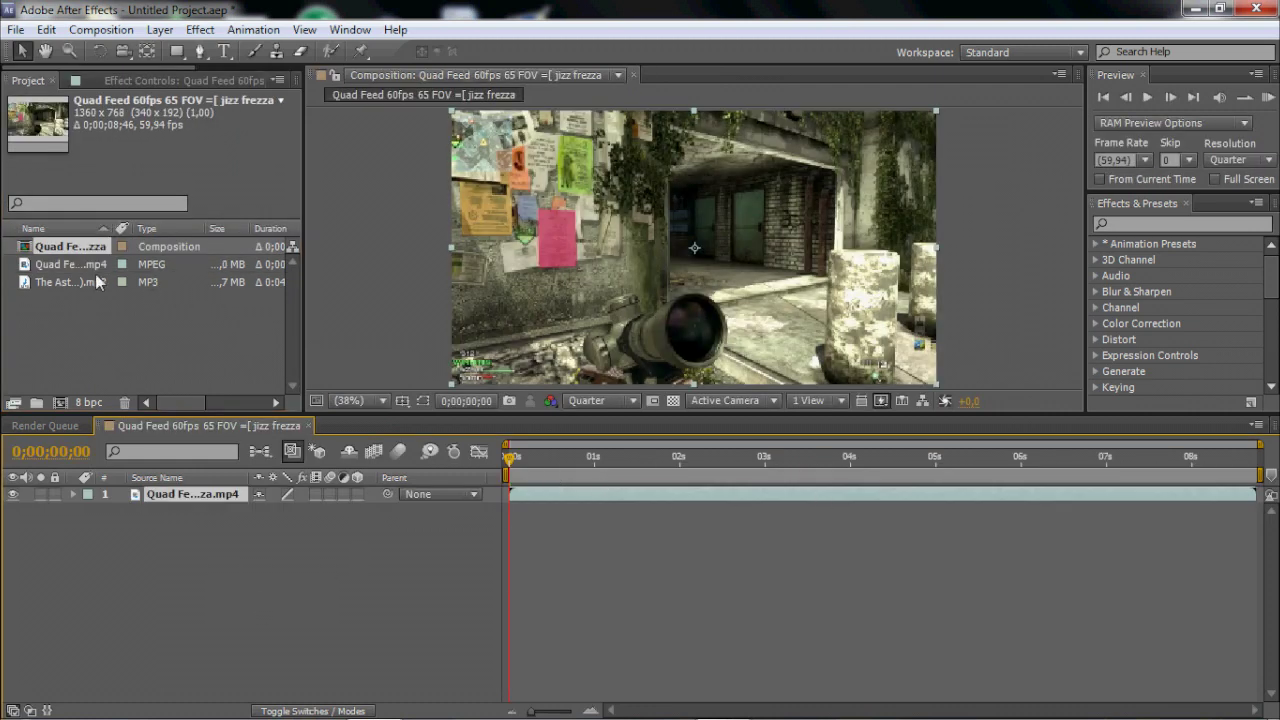
{"action": "left_click_drag", "start_coordinate": [54, 282], "coordinate": [209, 567]}
{"action": "key", "text": "l"}
{"action": "key", "text": "l"}
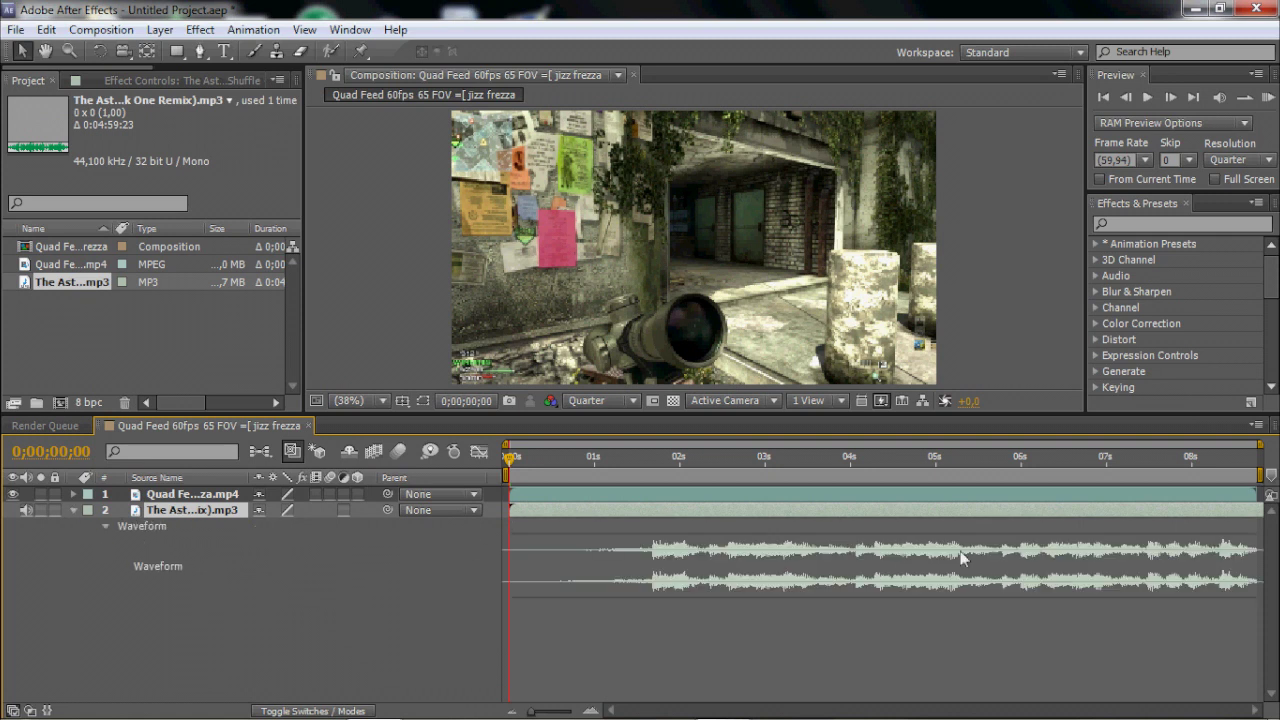
{"action": "left_click_drag", "start_coordinate": [1105, 517], "coordinate": [1005, 515]}
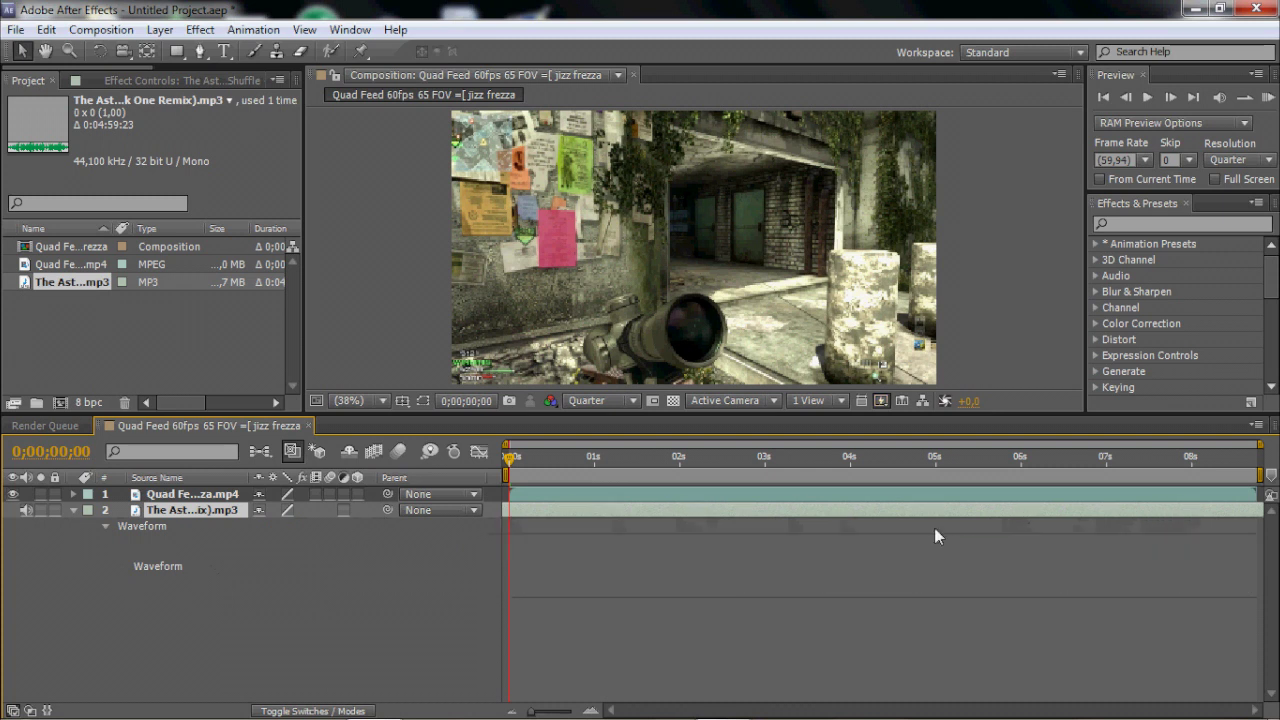
Hide the gameplay video and preview the song, checking times 03;32 and 02;41
{"action": "left_click", "coordinate": [14, 494]}
{"action": "left_click", "coordinate": [1268, 97]}
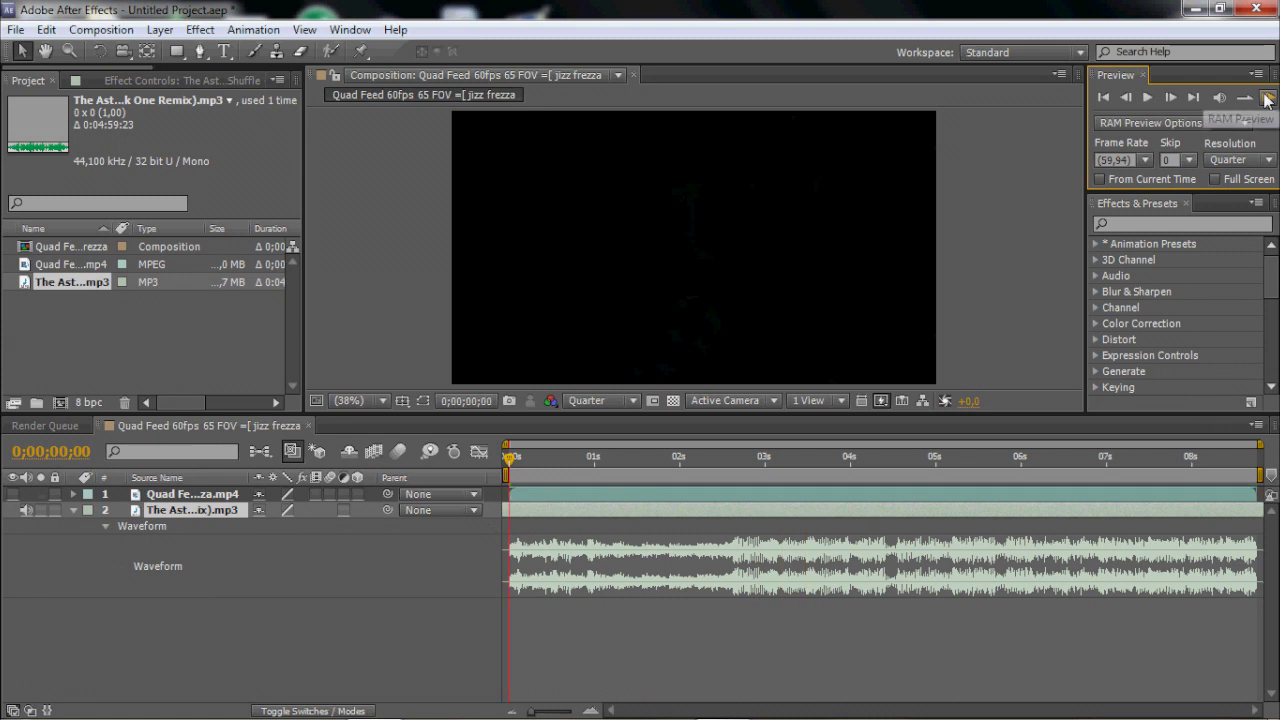
{"action": "left_click", "coordinate": [1268, 97]}
{"action": "left_click", "coordinate": [810, 466]}
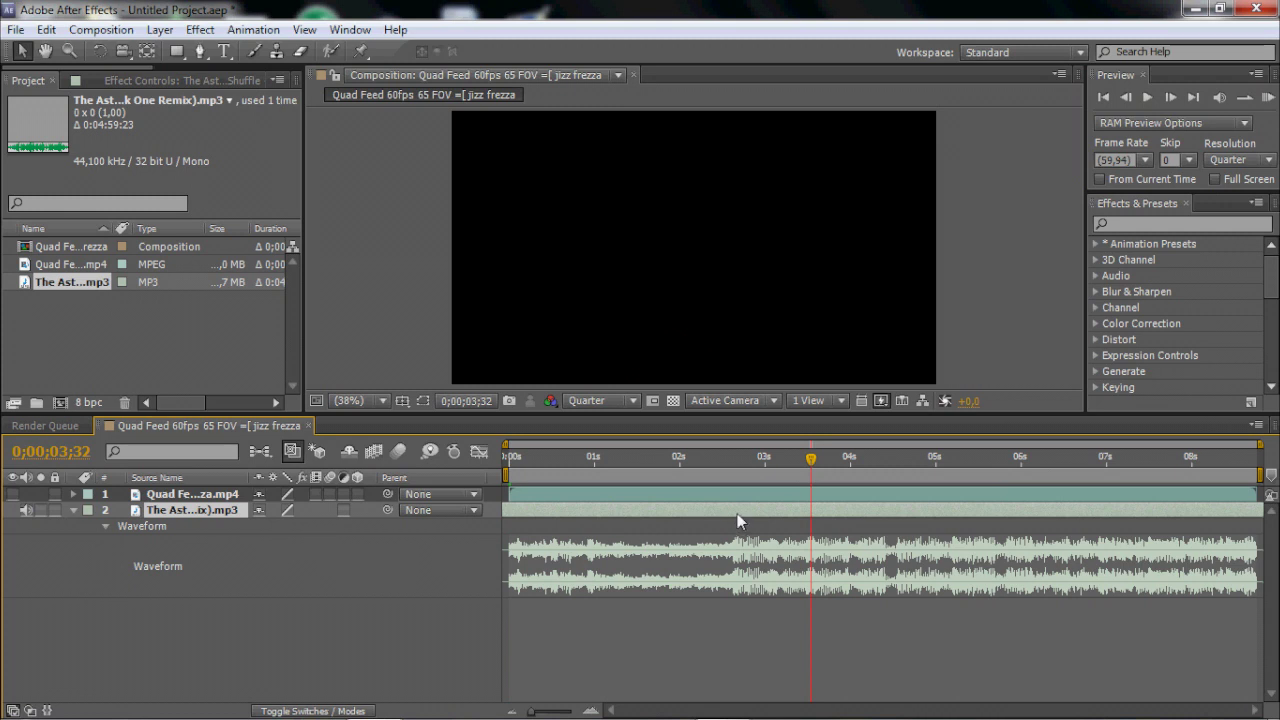
{"action": "left_click", "coordinate": [739, 461]}
Show the footage again, scrub around 01;50–01;52, and preview the clip with the music
{"action": "left_click", "coordinate": [13, 494]}
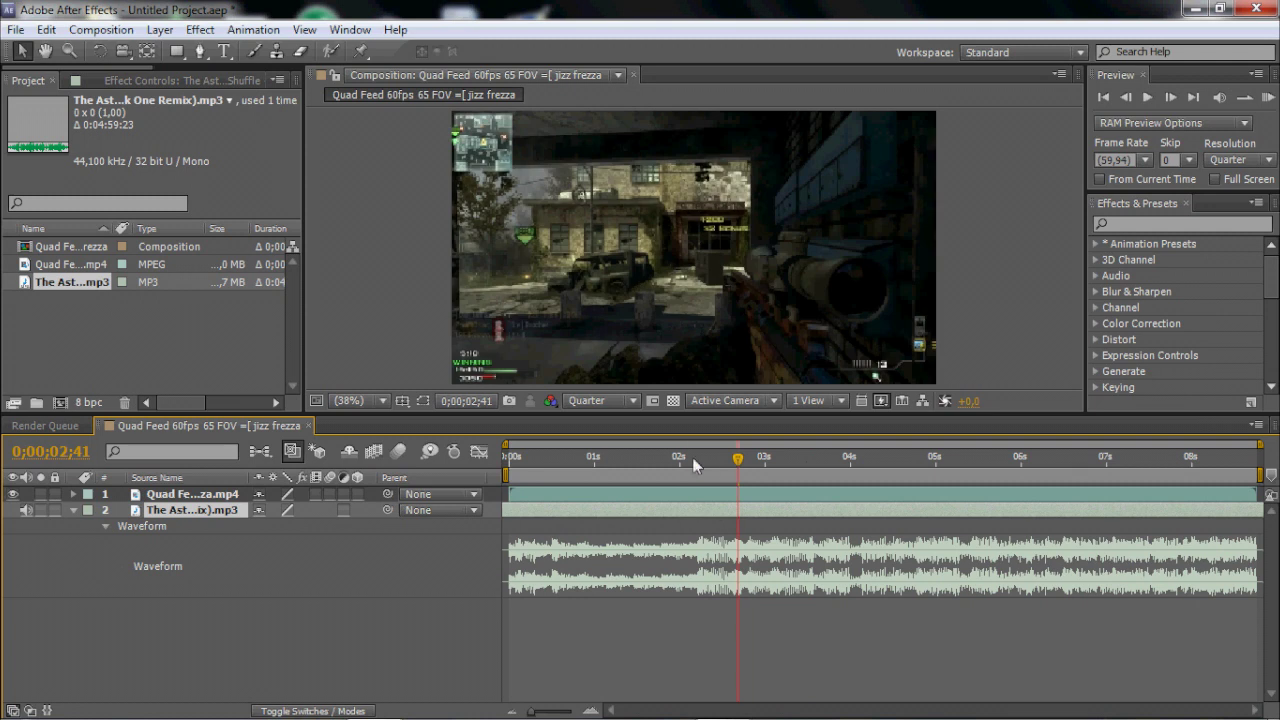
{"action": "left_click_drag", "start_coordinate": [689, 455], "coordinate": [647, 472]}
{"action": "left_click", "coordinate": [176, 495]}
{"action": "left_click", "coordinate": [783, 516]}
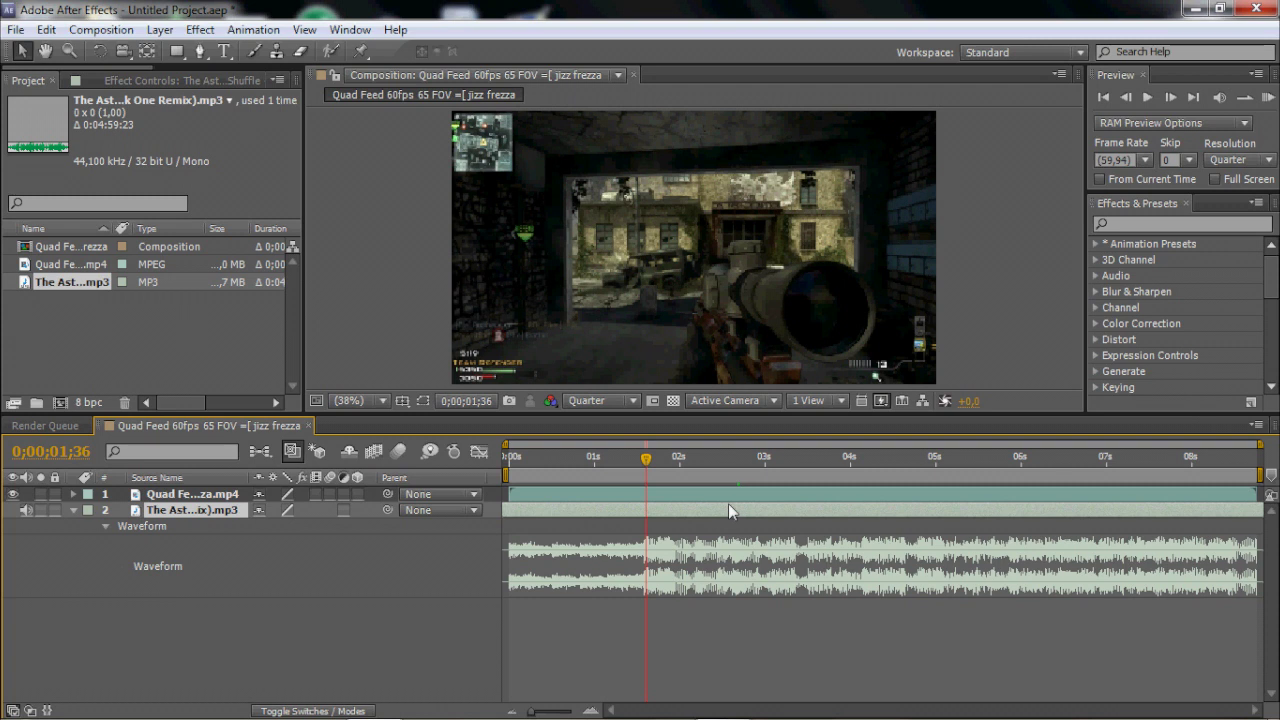
{"action": "left_click_drag", "start_coordinate": [646, 458], "coordinate": [696, 478]}
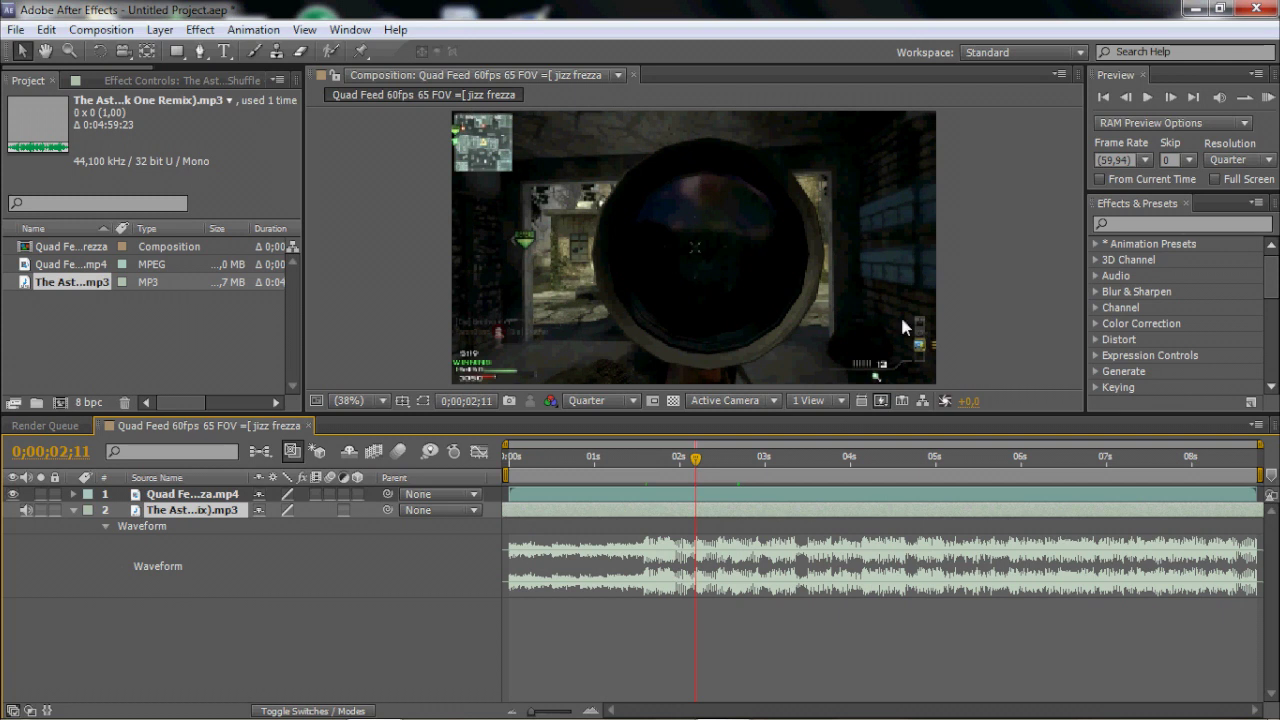
{"action": "left_click", "coordinate": [1266, 97]}
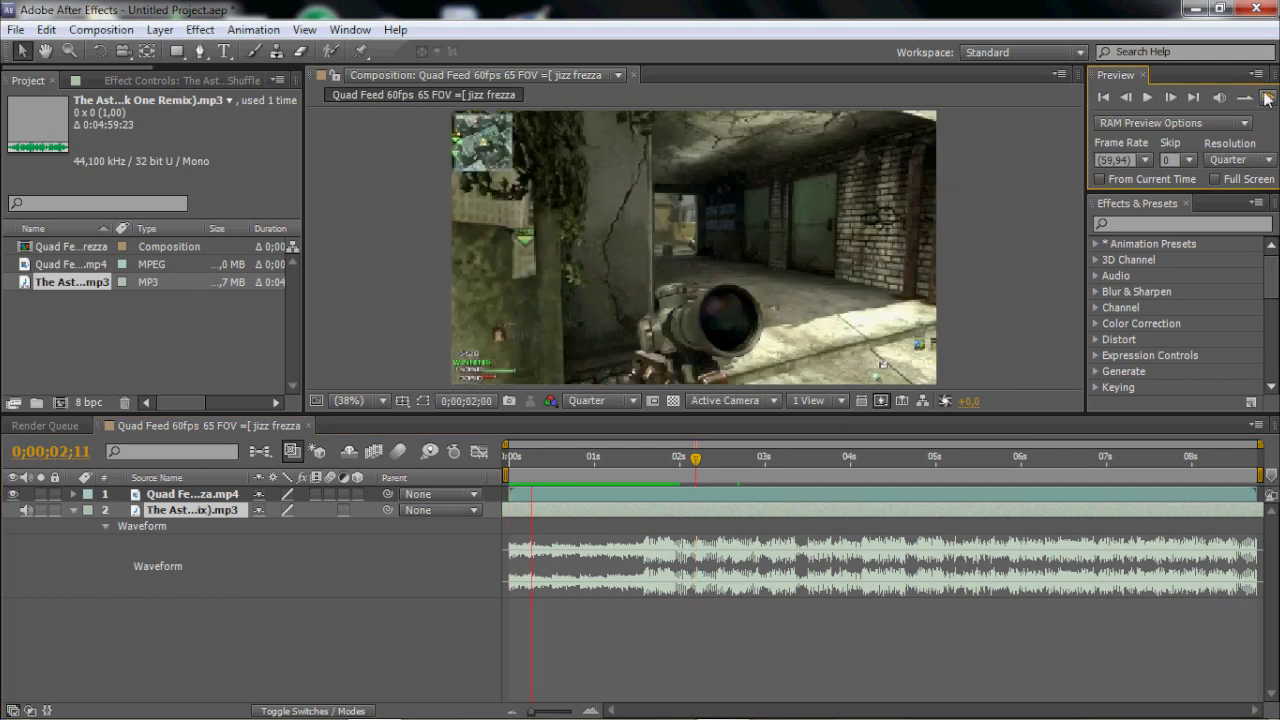
Hide the footage again, replay the song, and place the current time at 0;00;02;28
{"action": "left_click", "coordinate": [13, 494]}
{"action": "left_click", "coordinate": [1268, 98]}
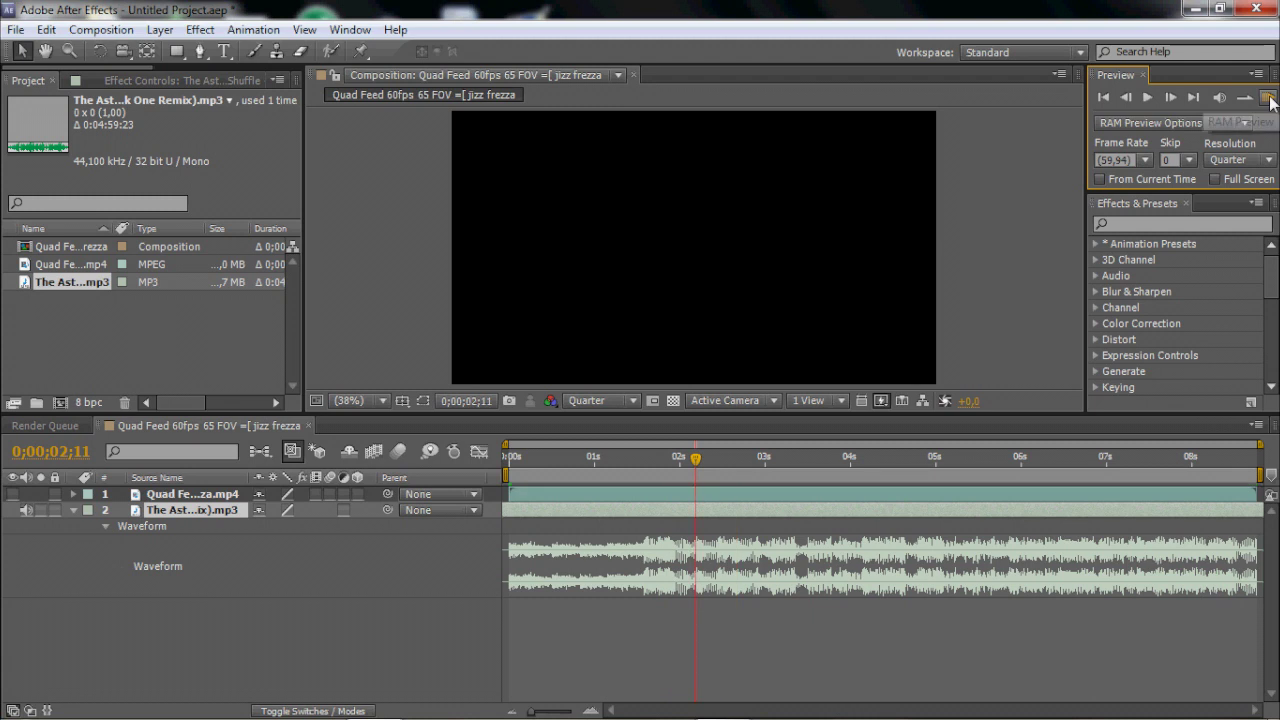
{"action": "left_click", "coordinate": [720, 461]}
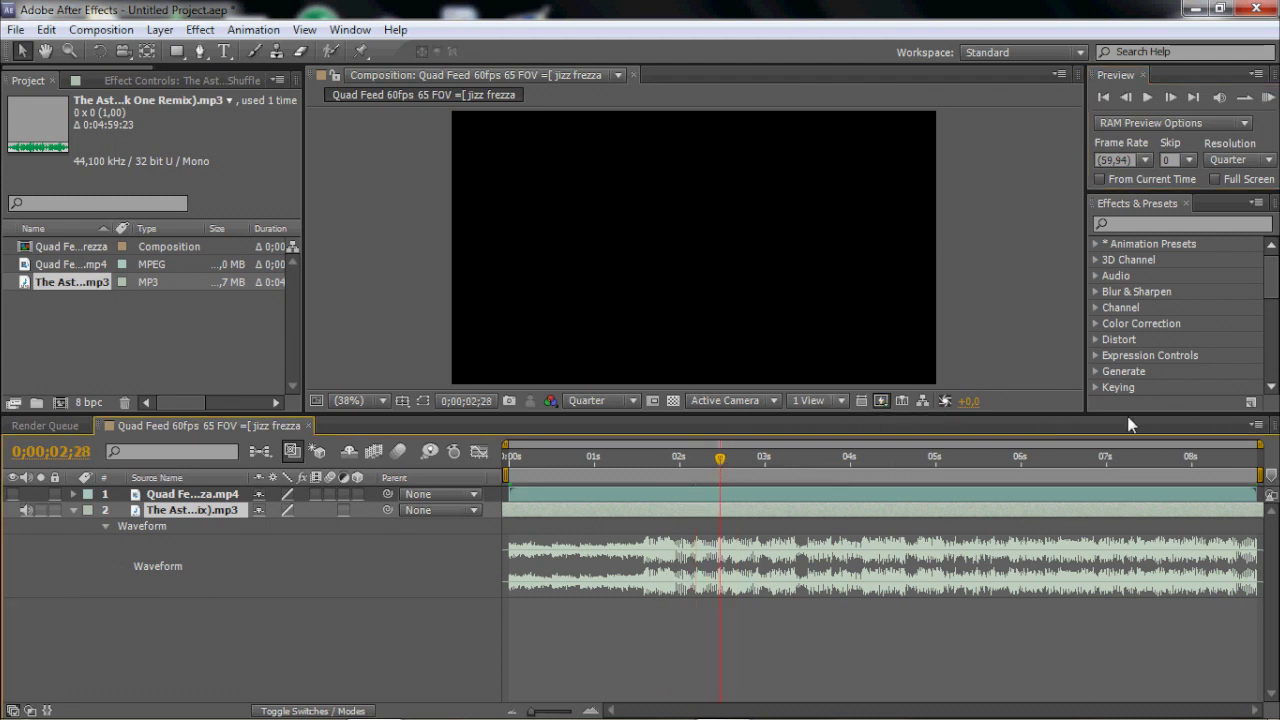
Drop marker 1 at 02;28 and preview from a 3-second work area to find the next beat at 04;10
{"action": "mouse_move", "coordinate": [1271, 478]}
{"action": "left_mouse_down"}
{"action": "mouse_move", "coordinate": [802, 476]}
{"action": "mouse_move", "coordinate": [725, 502]}
{"action": "left_mouse_up"}
{"action": "left_click_drag", "start_coordinate": [506, 469], "coordinate": [765, 447]}
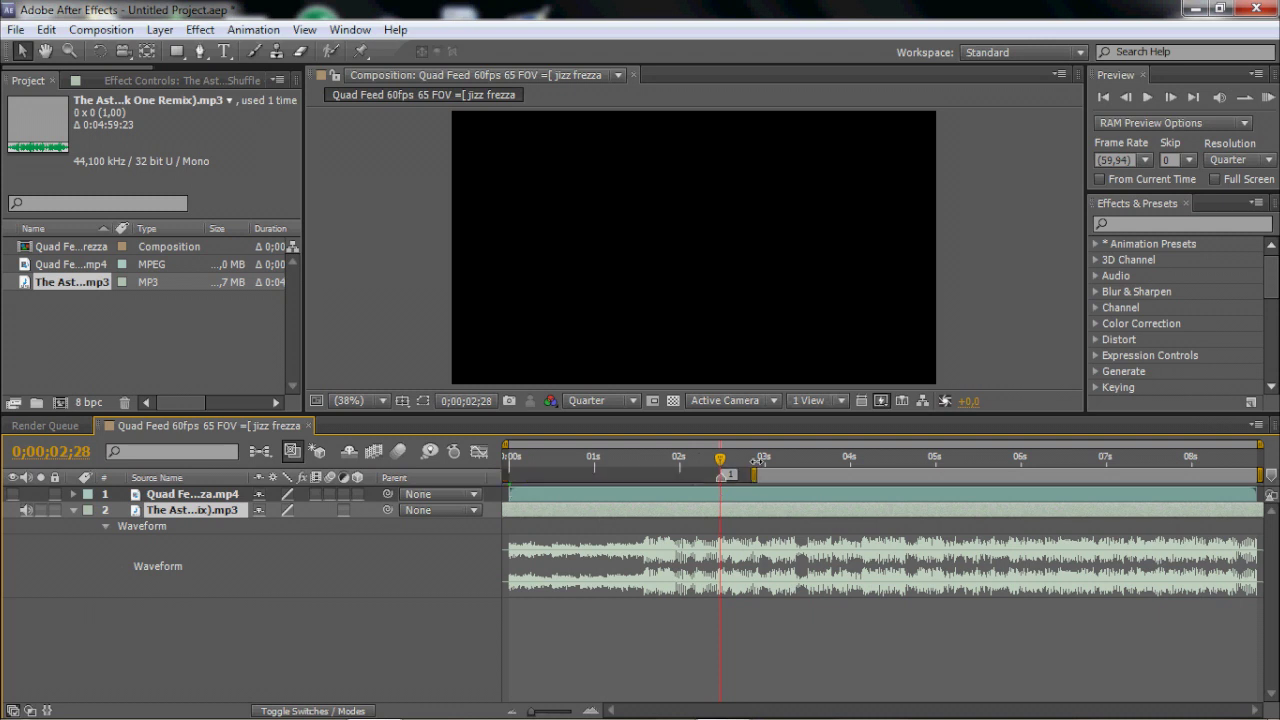
{"action": "left_click", "coordinate": [1268, 97]}
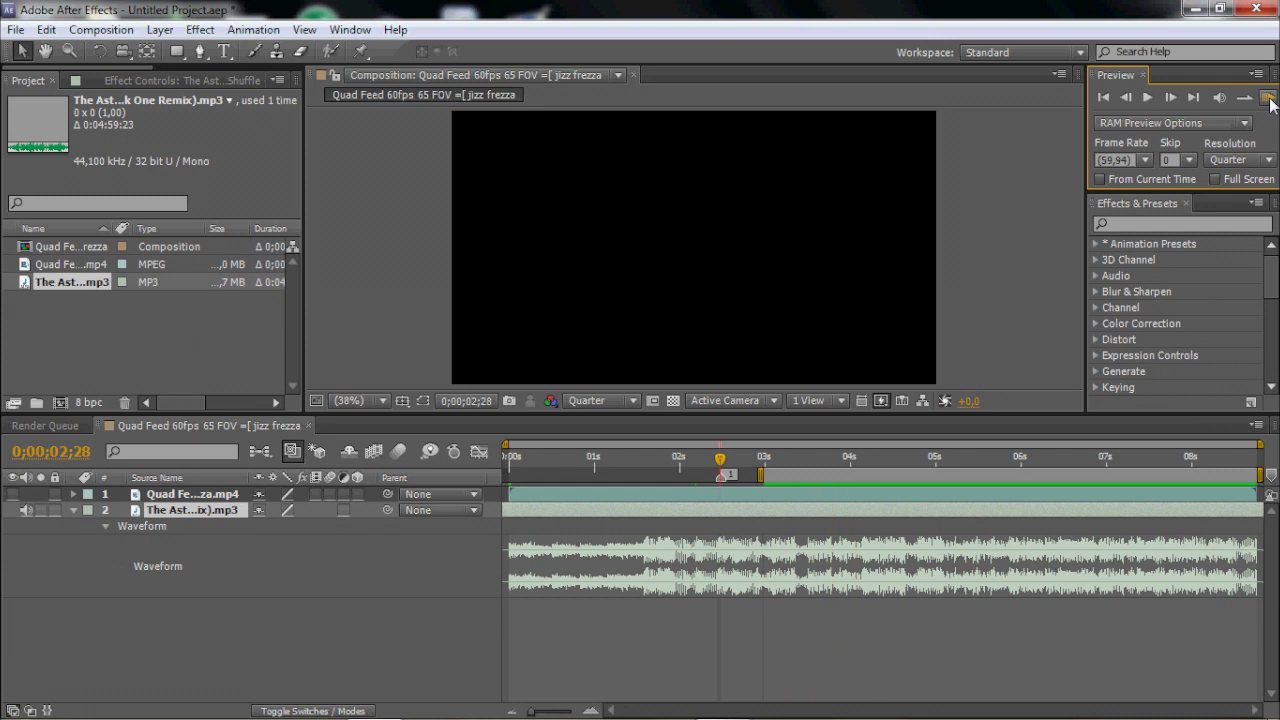
{"action": "left_click", "coordinate": [866, 460]}
{"action": "left_click_drag", "start_coordinate": [868, 462], "coordinate": [864, 462]}
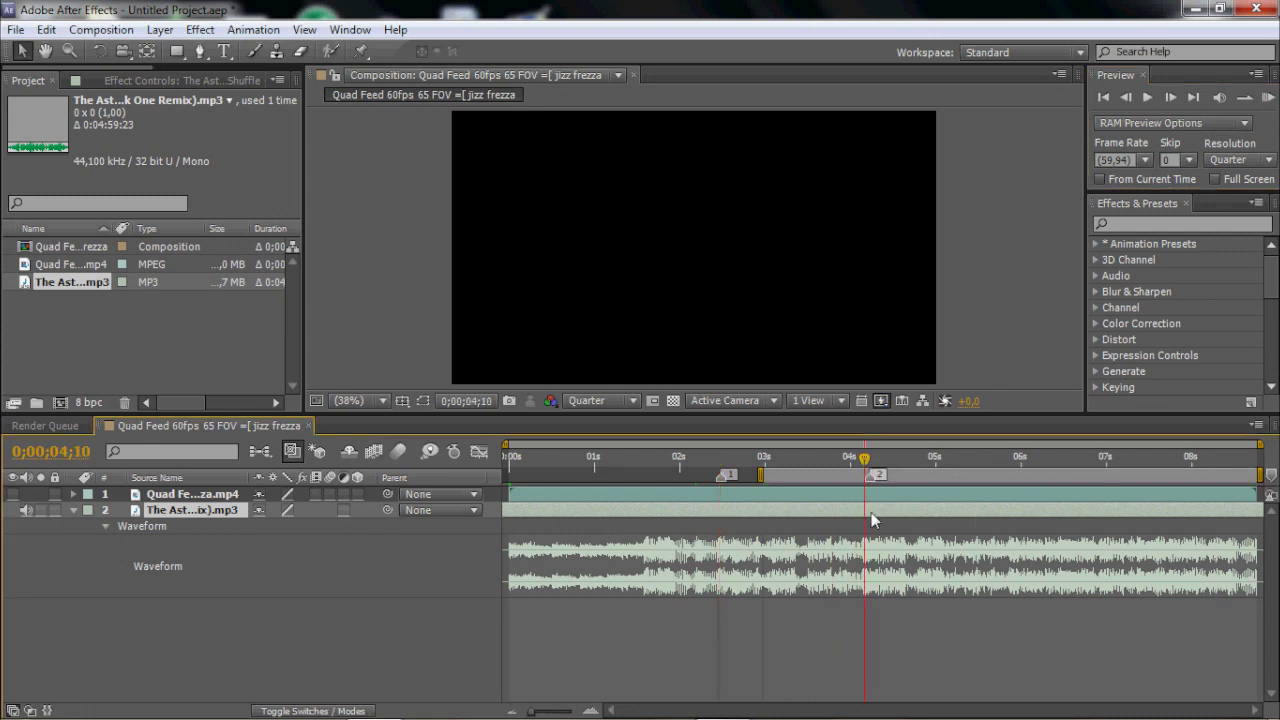
Move the work area past 04;10, preview, and drop marker 3 on the beat at 05;52
{"action": "left_click_drag", "start_coordinate": [762, 475], "coordinate": [909, 475]}
{"action": "left_click", "coordinate": [1268, 97]}
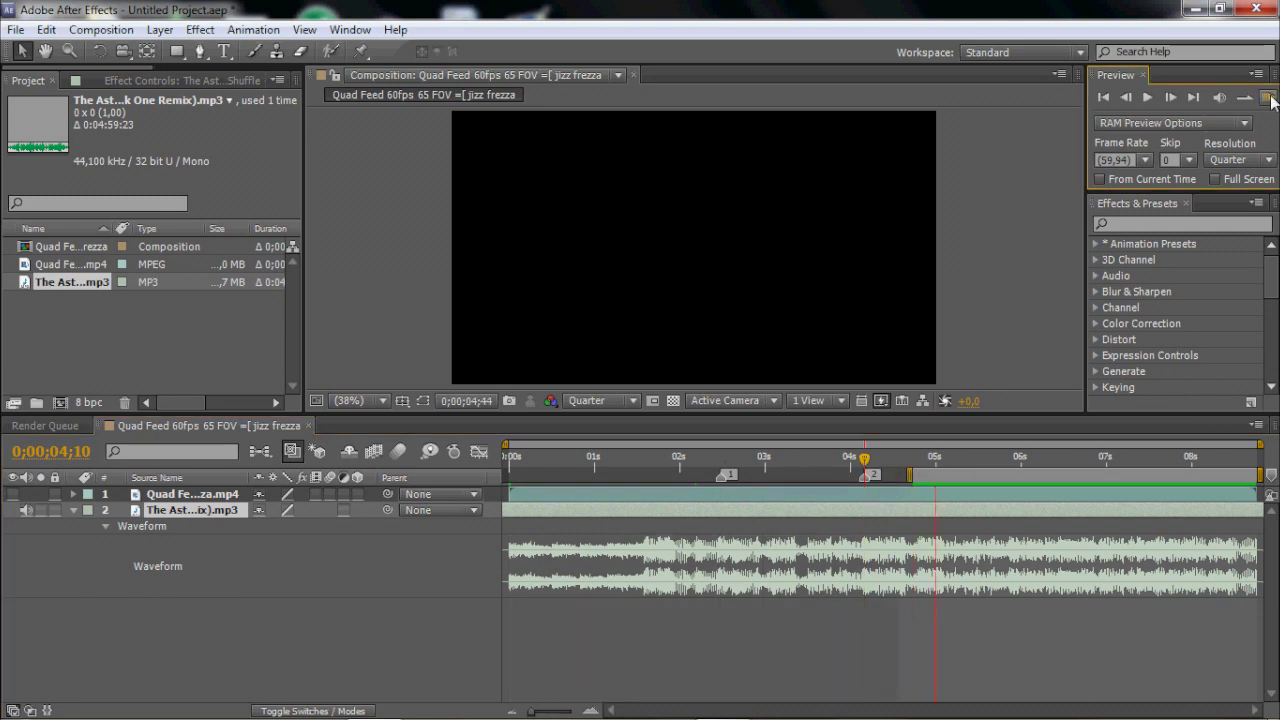
{"action": "left_click", "coordinate": [1013, 458]}
{"action": "left_click_drag", "start_coordinate": [1270, 475], "coordinate": [1015, 475]}
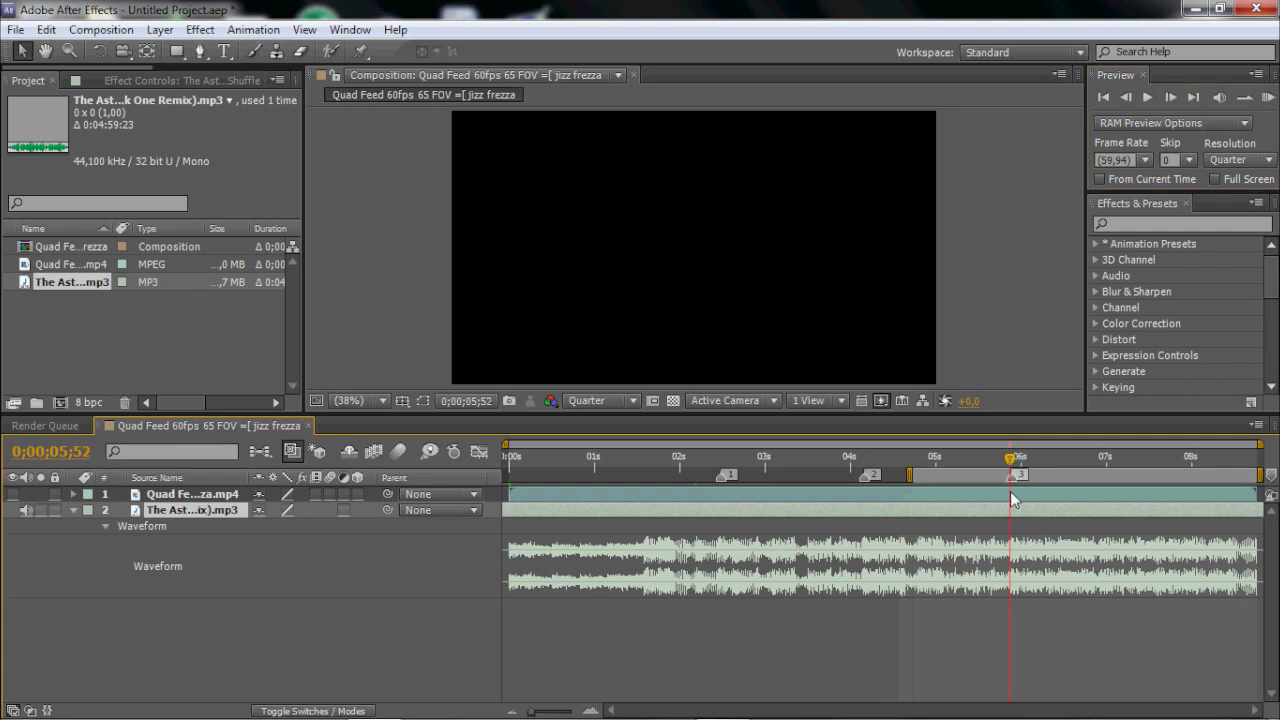
Preview past marker 3, then drop marker 4 at 07;37 and marker 5 at 01;36
{"action": "left_click_drag", "start_coordinate": [916, 476], "coordinate": [1134, 477]}
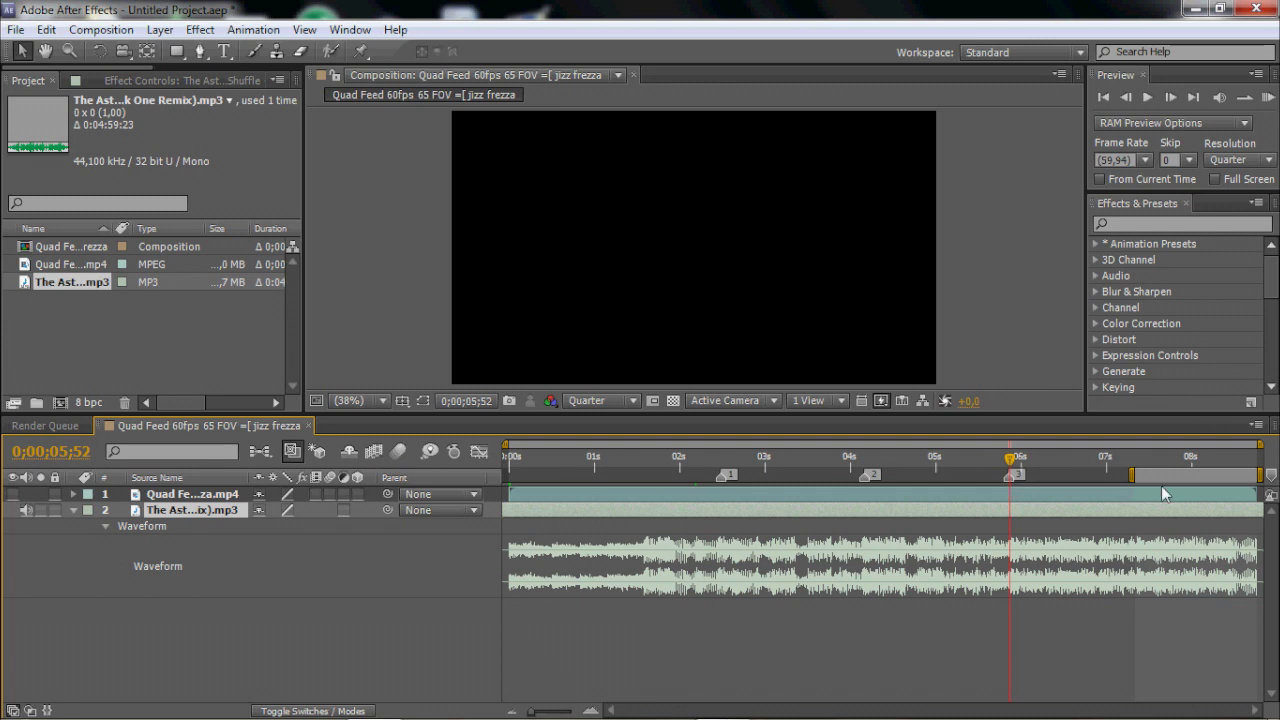
{"action": "left_click", "coordinate": [1268, 97]}
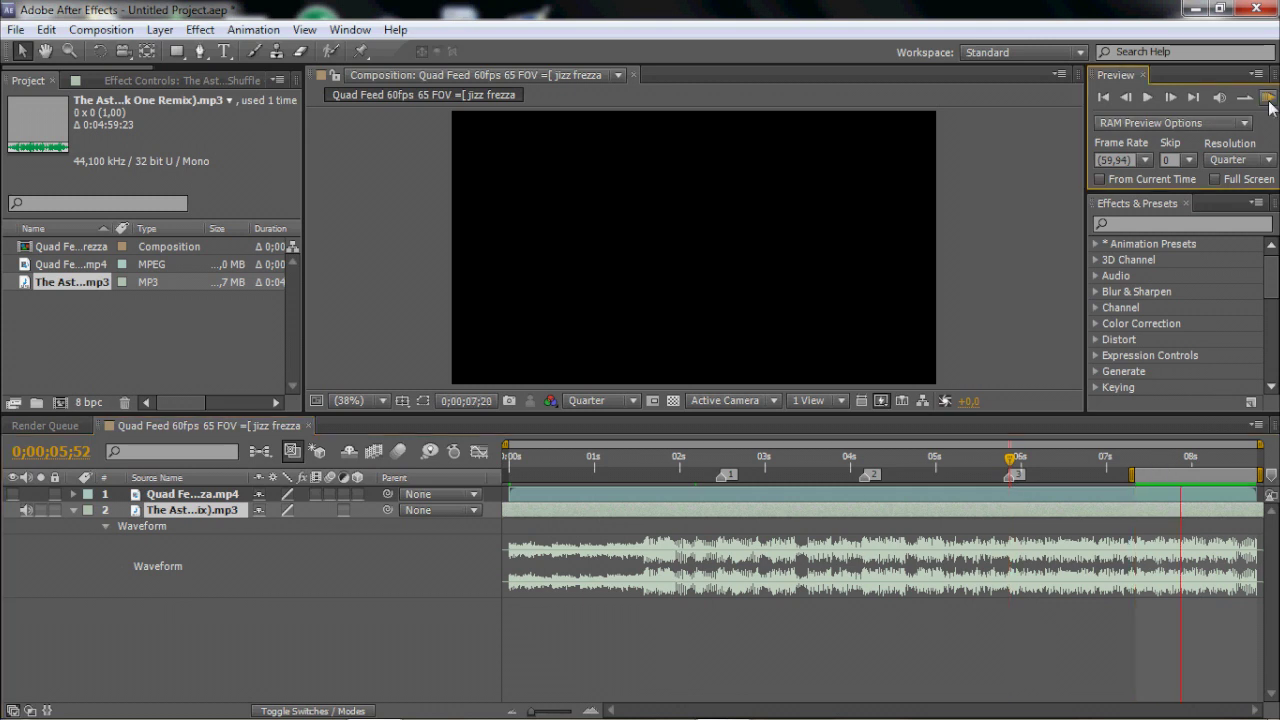
{"action": "left_click", "coordinate": [1268, 98]}
{"action": "left_click", "coordinate": [1157, 456]}
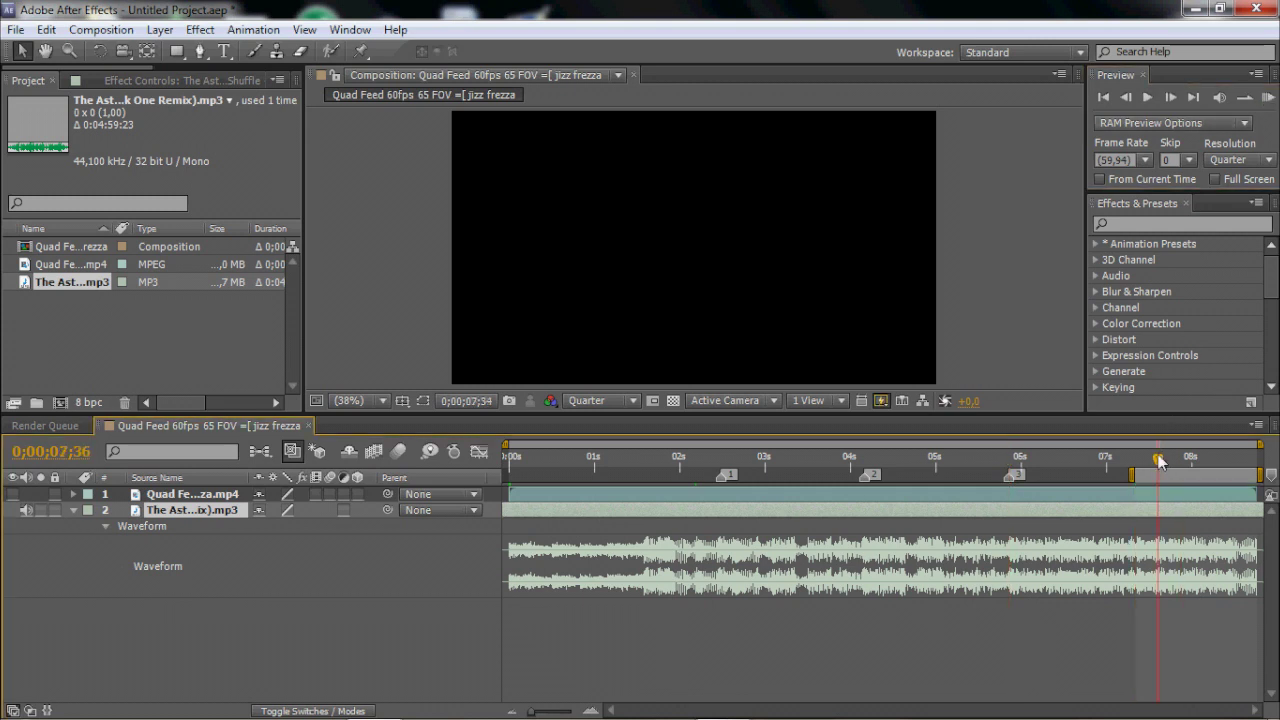
{"action": "left_click_drag", "start_coordinate": [1276, 478], "coordinate": [488, 498]}
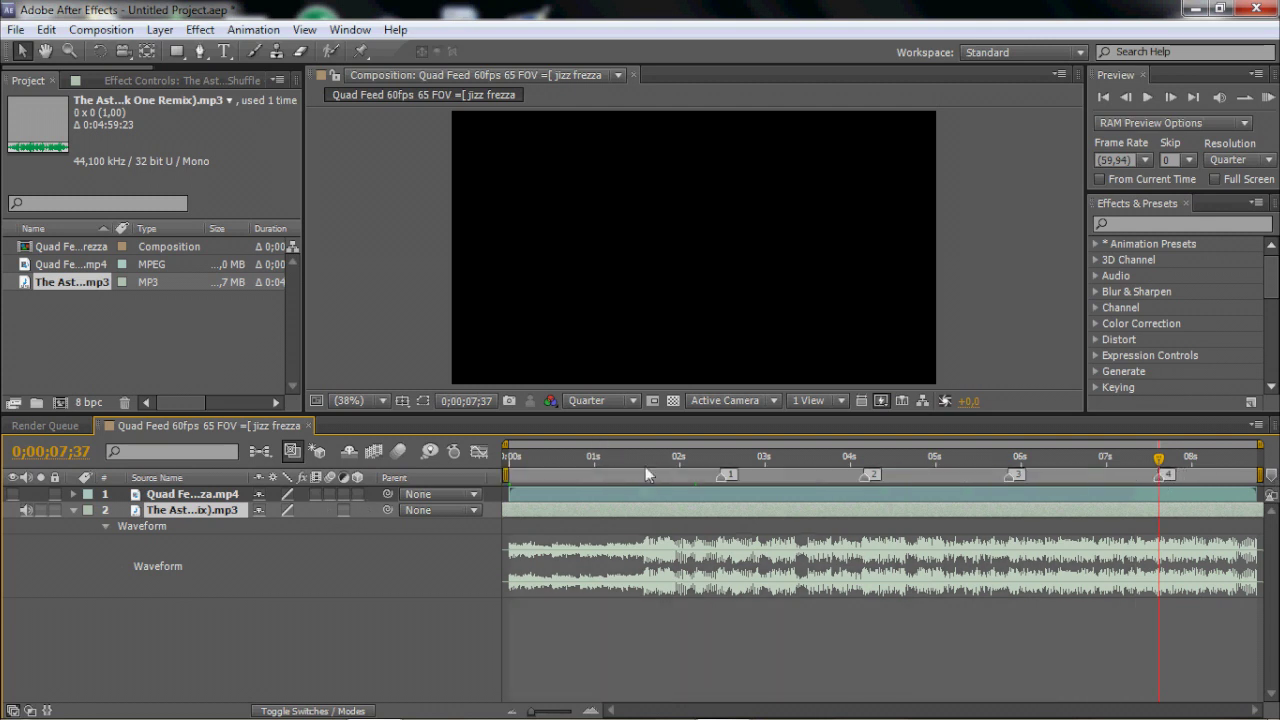
{"action": "left_click", "coordinate": [646, 458]}
{"action": "left_click_drag", "start_coordinate": [1271, 476], "coordinate": [648, 512]}
Make the gameplay footage visible again and scrub it between 03;10 and 02;18
{"action": "left_click", "coordinate": [13, 494]}
{"action": "left_click", "coordinate": [479, 452]}
{"action": "left_click", "coordinate": [478, 453]}
{"action": "left_click_drag", "start_coordinate": [562, 472], "coordinate": [660, 517]}
{"action": "left_click_drag", "start_coordinate": [657, 464], "coordinate": [631, 483]}
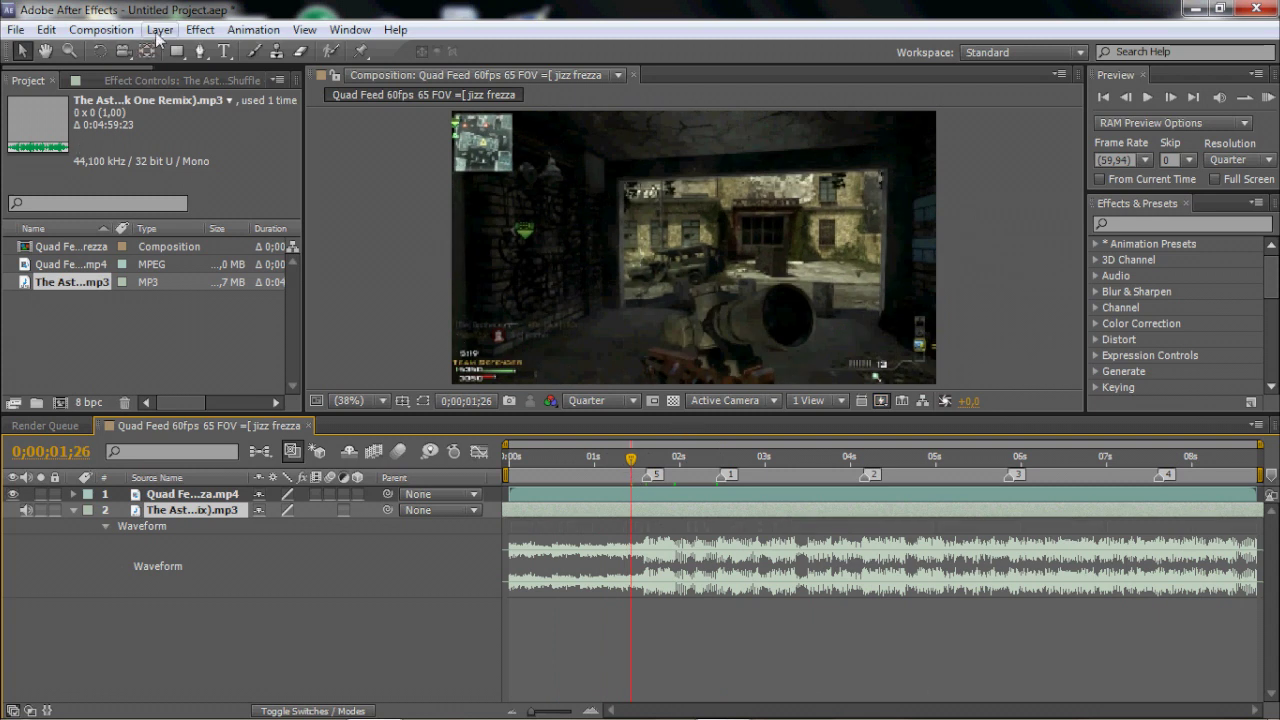
Add a new adjustment layer from the Layer menu and rename it cc
{"action": "left_click", "coordinate": [159, 34]}
{"action": "mouse_move", "coordinate": [360, 57]}
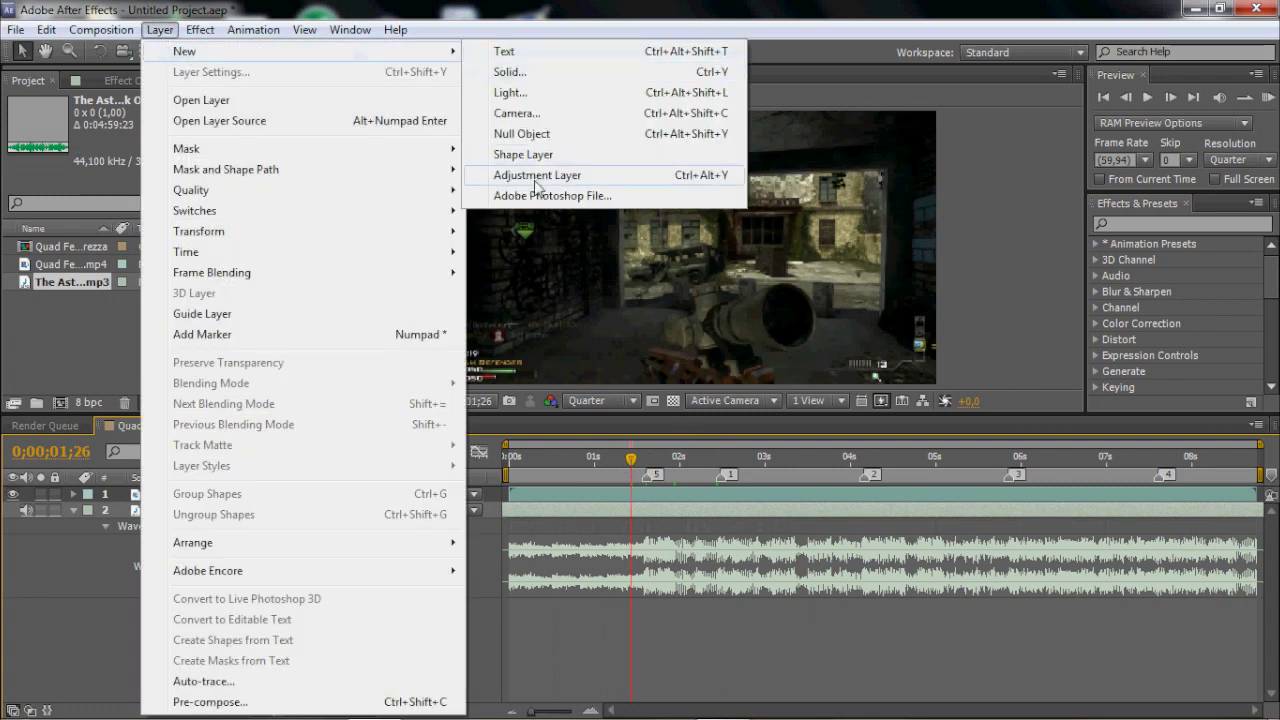
{"action": "left_click", "coordinate": [537, 175]}
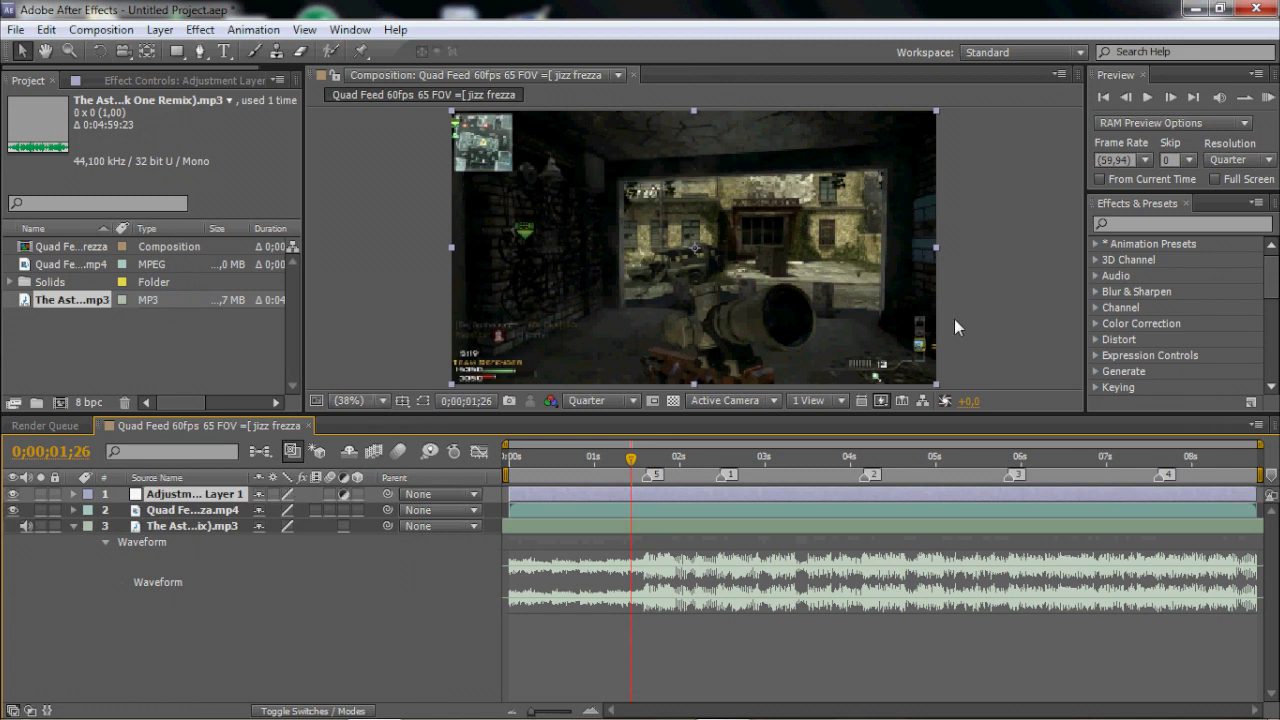
{"action": "right_click", "coordinate": [186, 496]}
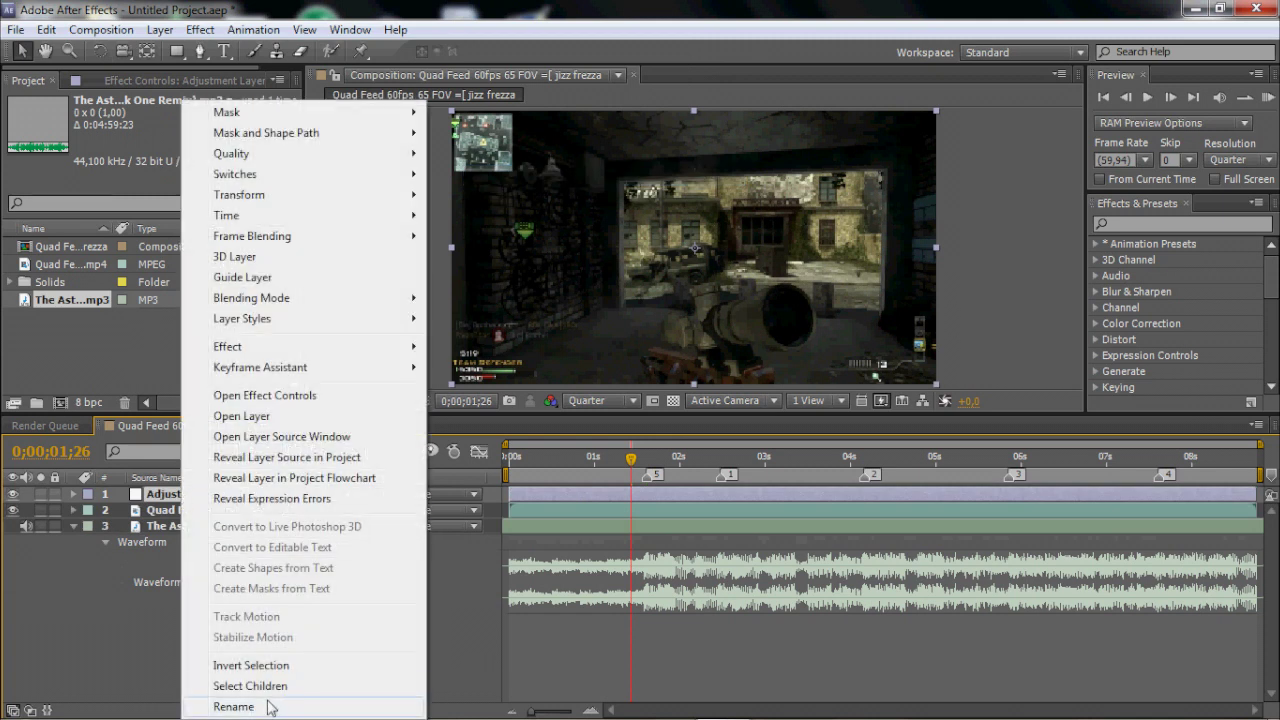
{"action": "left_click", "coordinate": [240, 700]}
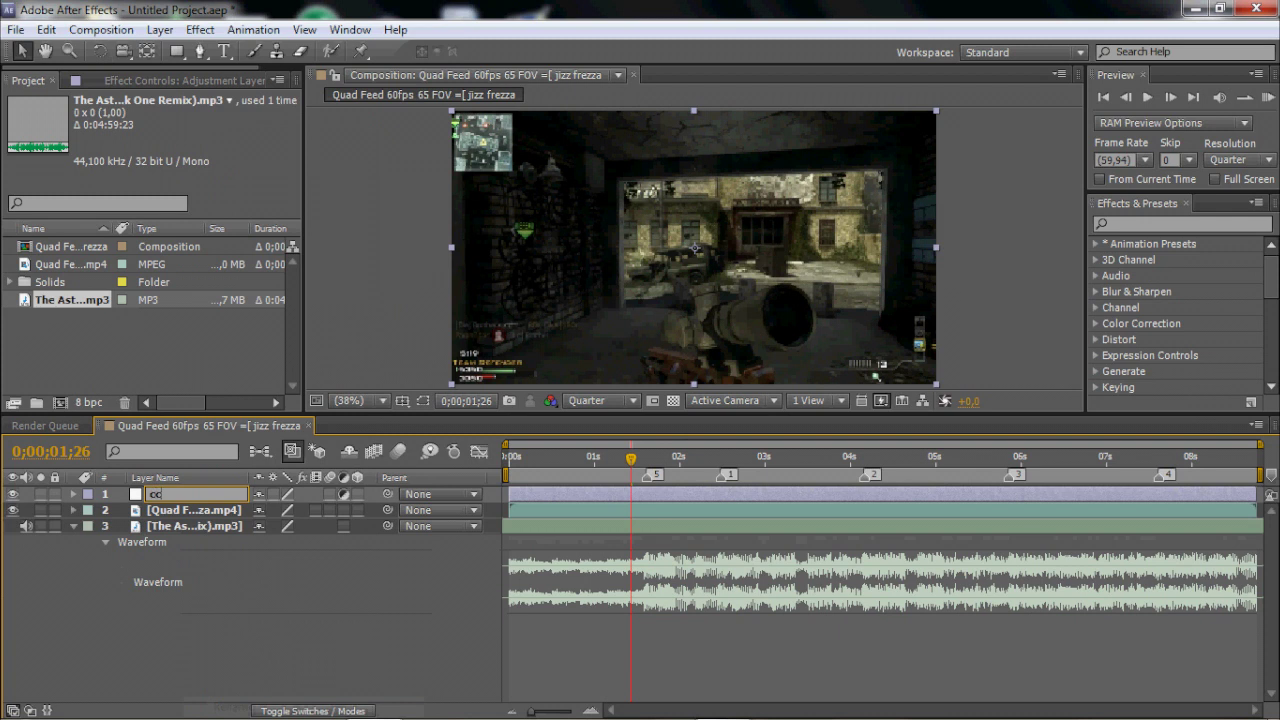
{"action": "left_click", "coordinate": [213, 510]}
{"action": "left_click", "coordinate": [213, 498]}
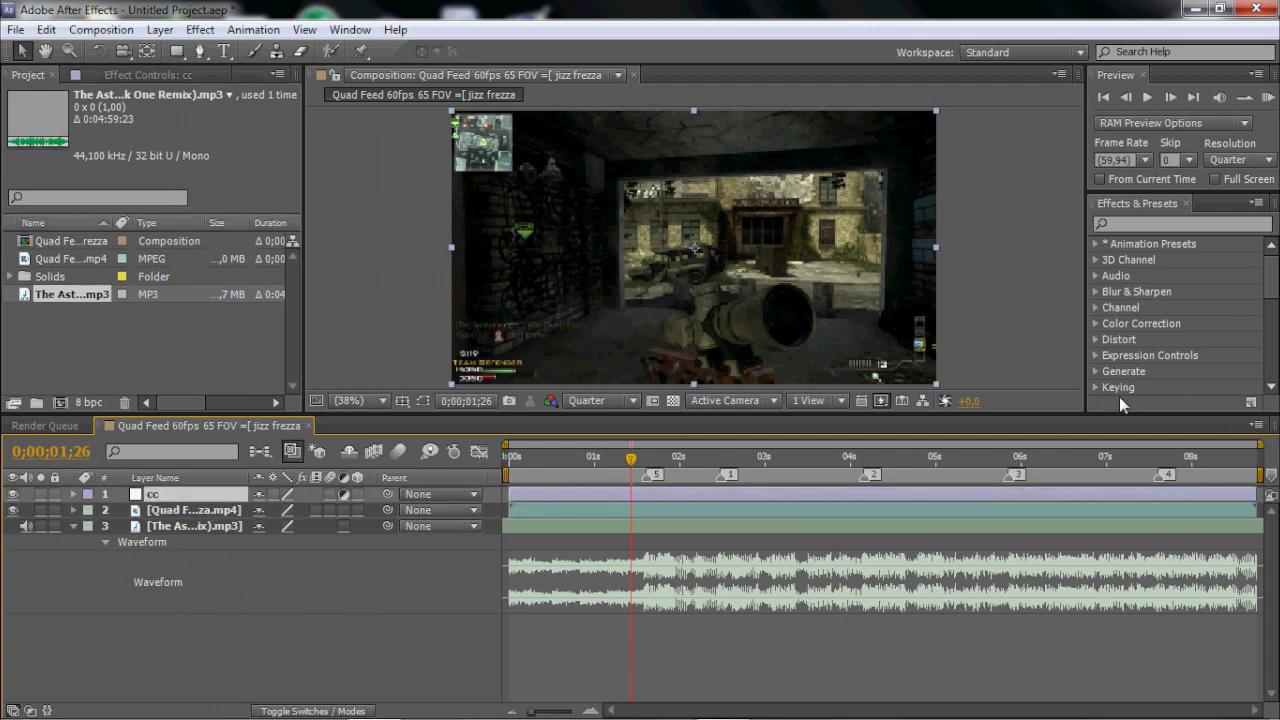
Search 'looks' and apply the Looks effect to cc, viewing at Full resolution around 4 seconds
{"action": "left_click", "coordinate": [1137, 222]}
{"action": "type", "text": "looks"}
{"action": "left_click_drag", "start_coordinate": [1148, 259], "coordinate": [636, 490]}
{"action": "left_click", "coordinate": [713, 458]}
{"action": "left_click_drag", "start_coordinate": [737, 473], "coordinate": [872, 471]}
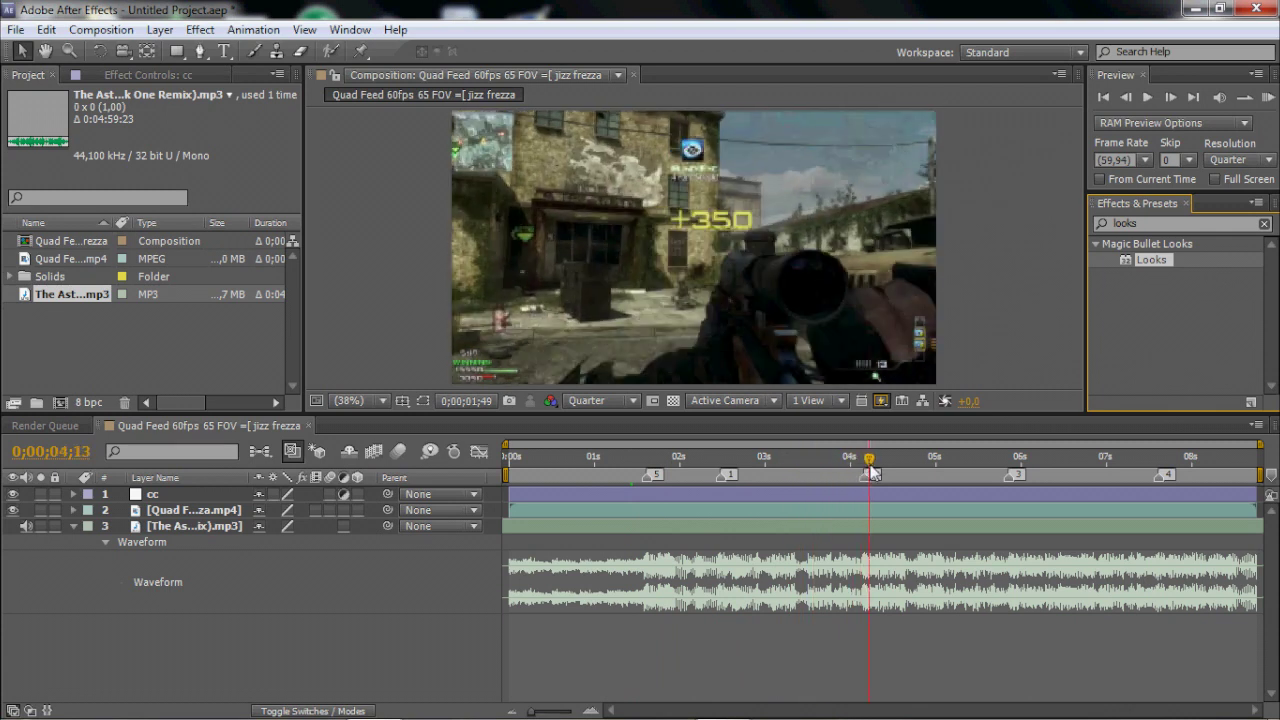
{"action": "left_click", "coordinate": [625, 400]}
{"action": "left_click", "coordinate": [590, 450]}
{"action": "left_click_drag", "start_coordinate": [1151, 260], "coordinate": [812, 506]}
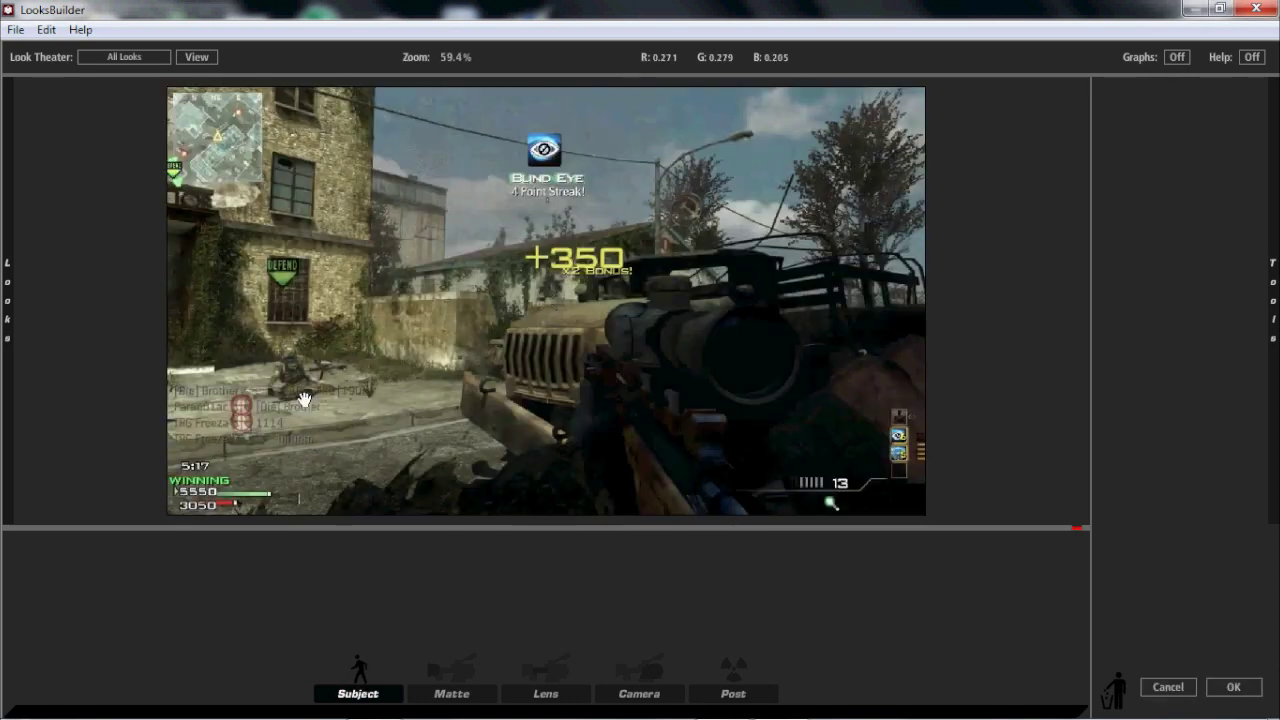
Try CinematicsTv 10 and 11, settle on CinematicsTv 3, and delete its Anamorphic Flare
{"action": "mouse_move", "coordinate": [6, 320]}
{"action": "scroll", "coordinate": [220, 320], "scroll_direction": "down", "scroll_amount": 3}
{"action": "left_click", "coordinate": [229, 309]}
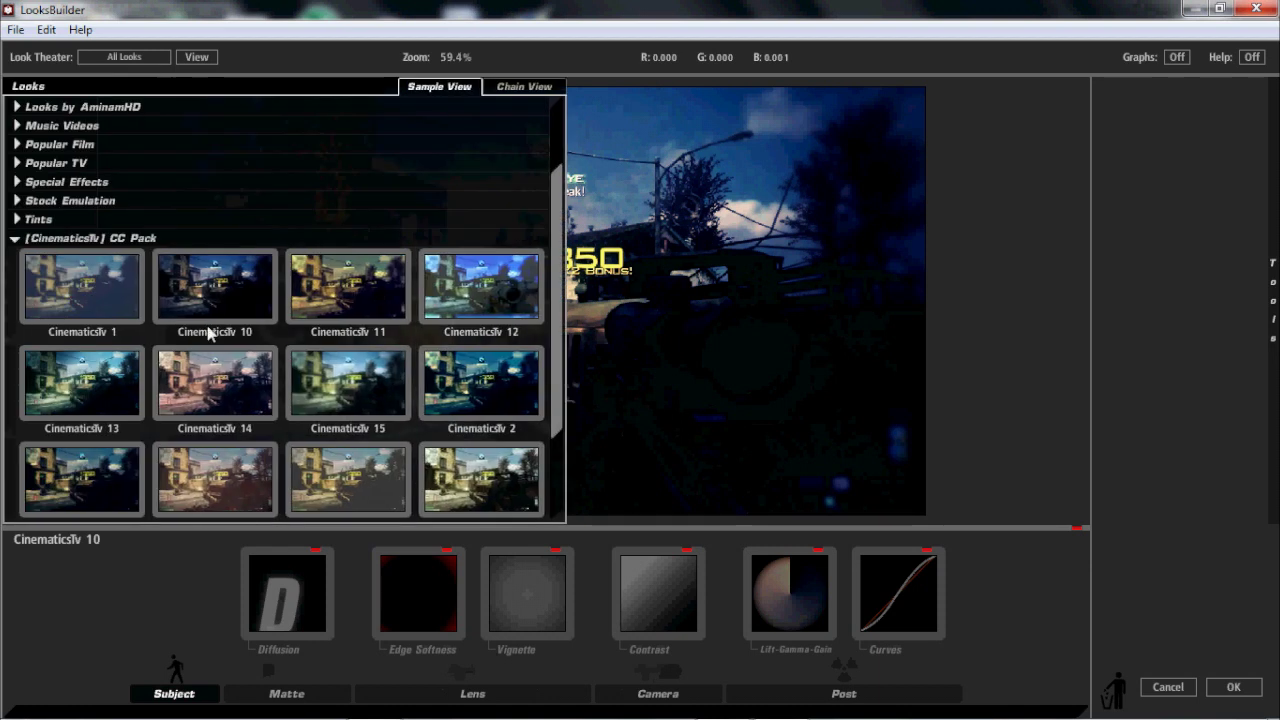
{"action": "left_click", "coordinate": [370, 309]}
{"action": "mouse_move", "coordinate": [6, 340]}
{"action": "scroll", "coordinate": [266, 400], "scroll_direction": "down", "scroll_amount": 2}
{"action": "left_click", "coordinate": [70, 385]}
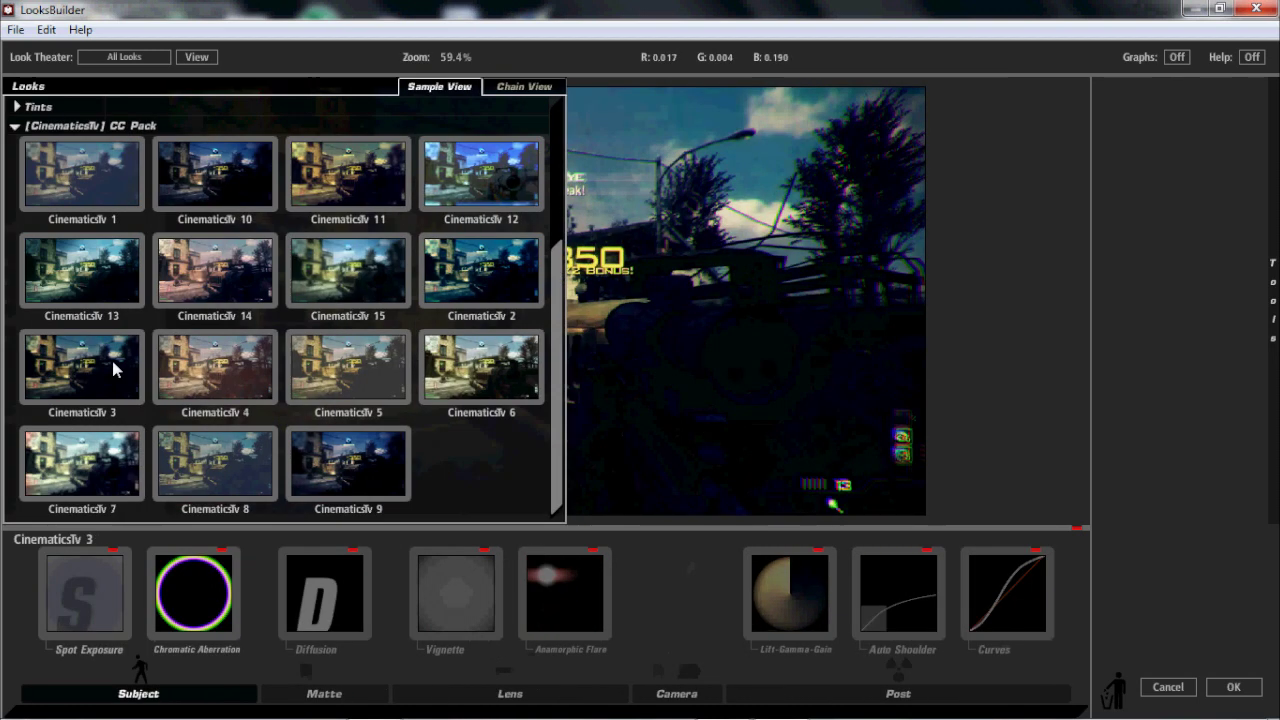
{"action": "left_click", "coordinate": [566, 590]}
{"action": "key", "text": "Delete"}
Brighten lift and gamma, raise the RGB curve's lower point, and apply the look to cc
{"action": "left_click", "coordinate": [743, 599]}
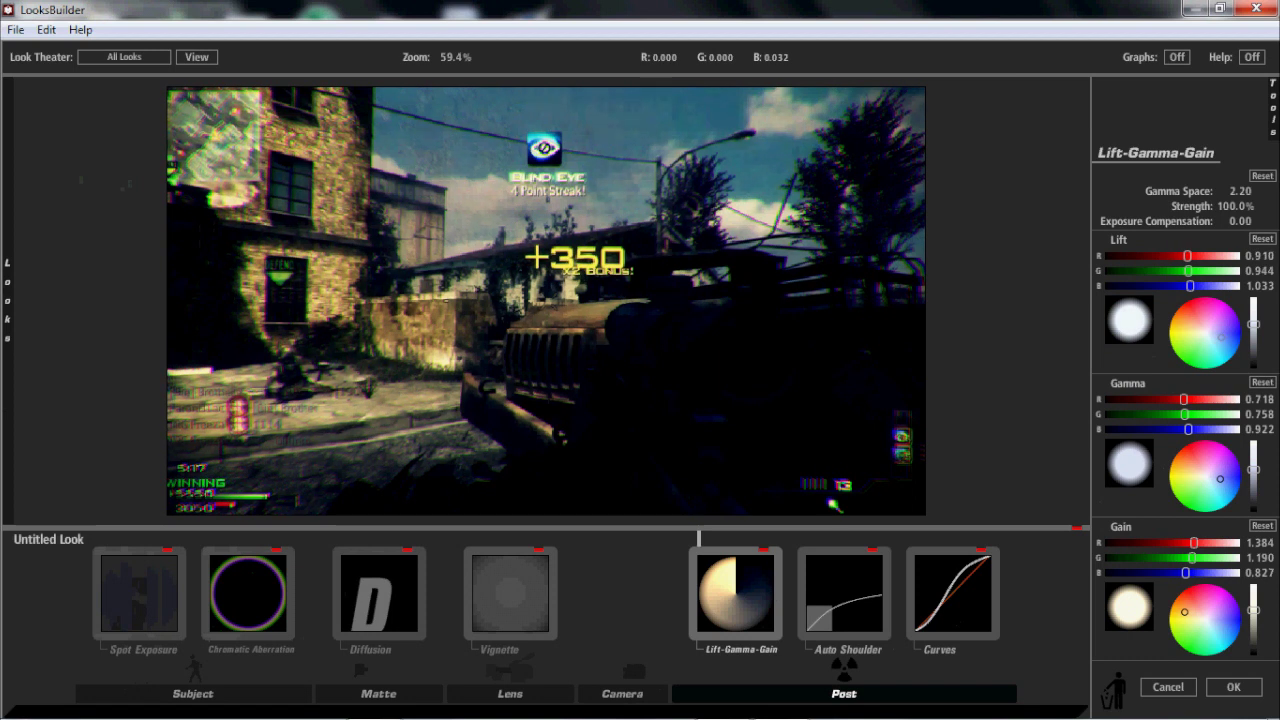
{"action": "left_click_drag", "start_coordinate": [1222, 339], "coordinate": [1221, 338]}
{"action": "left_click_drag", "start_coordinate": [1220, 479], "coordinate": [1219, 476]}
{"action": "left_click", "coordinate": [972, 648]}
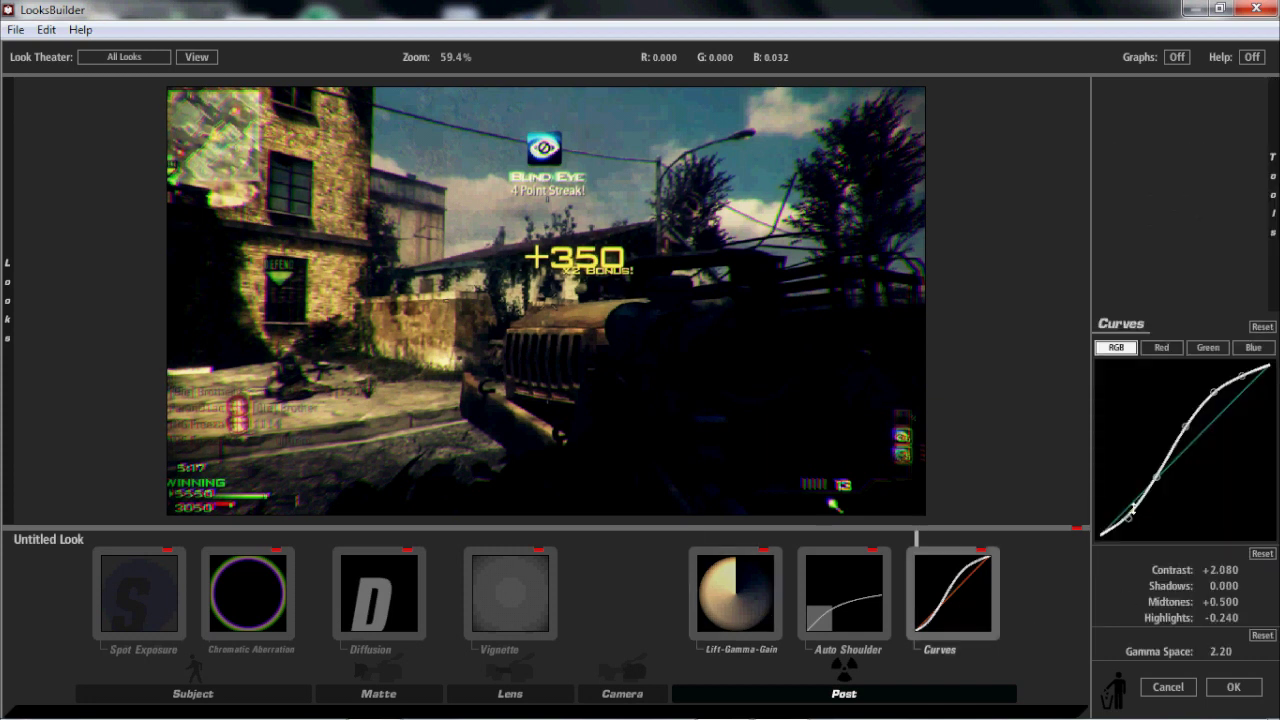
{"action": "left_click_drag", "start_coordinate": [1128, 512], "coordinate": [1128, 510]}
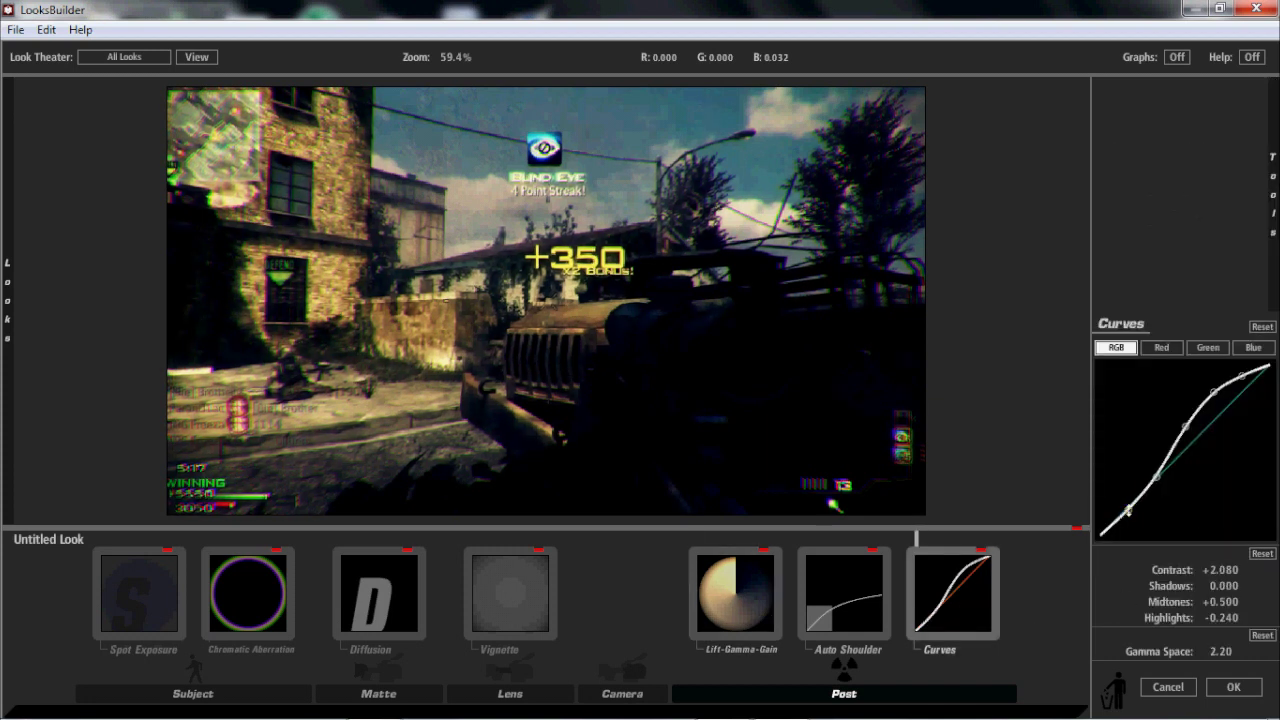
{"action": "left_click", "coordinate": [873, 588]}
{"action": "left_click", "coordinate": [762, 597]}
{"action": "left_click_drag", "start_coordinate": [1256, 476], "coordinate": [1254, 468]}
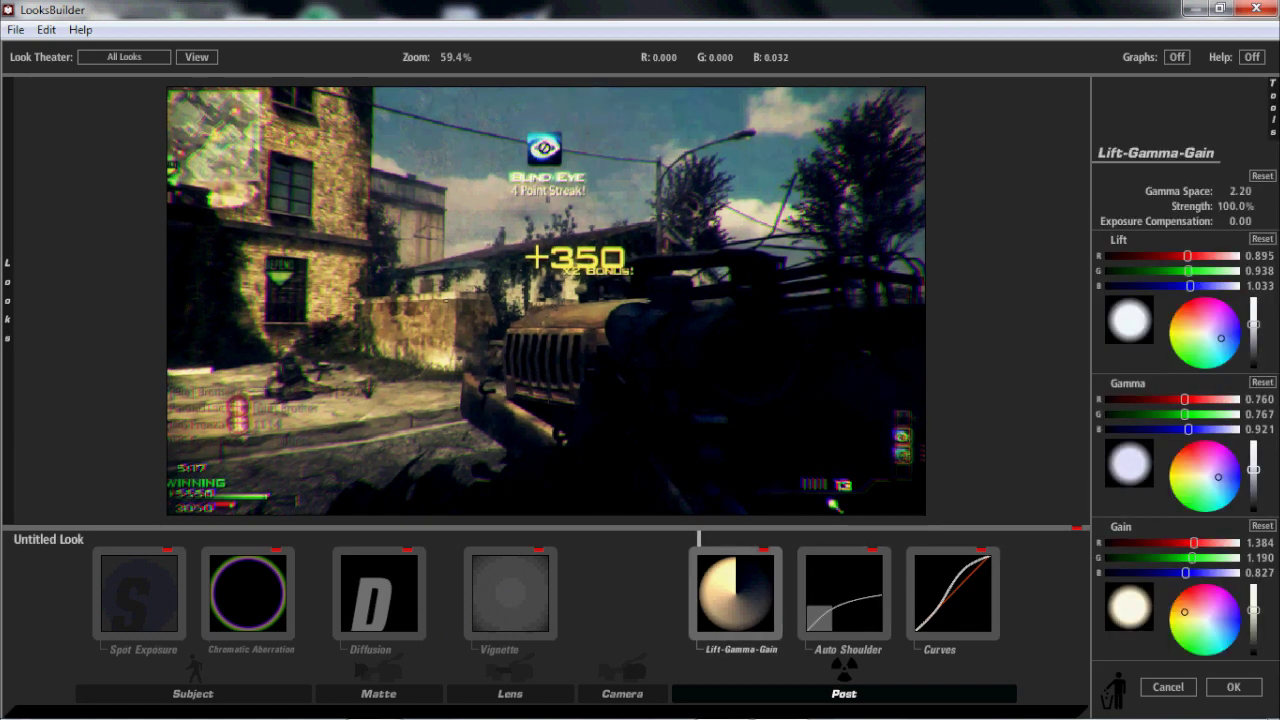
{"action": "left_click", "coordinate": [1248, 688]}
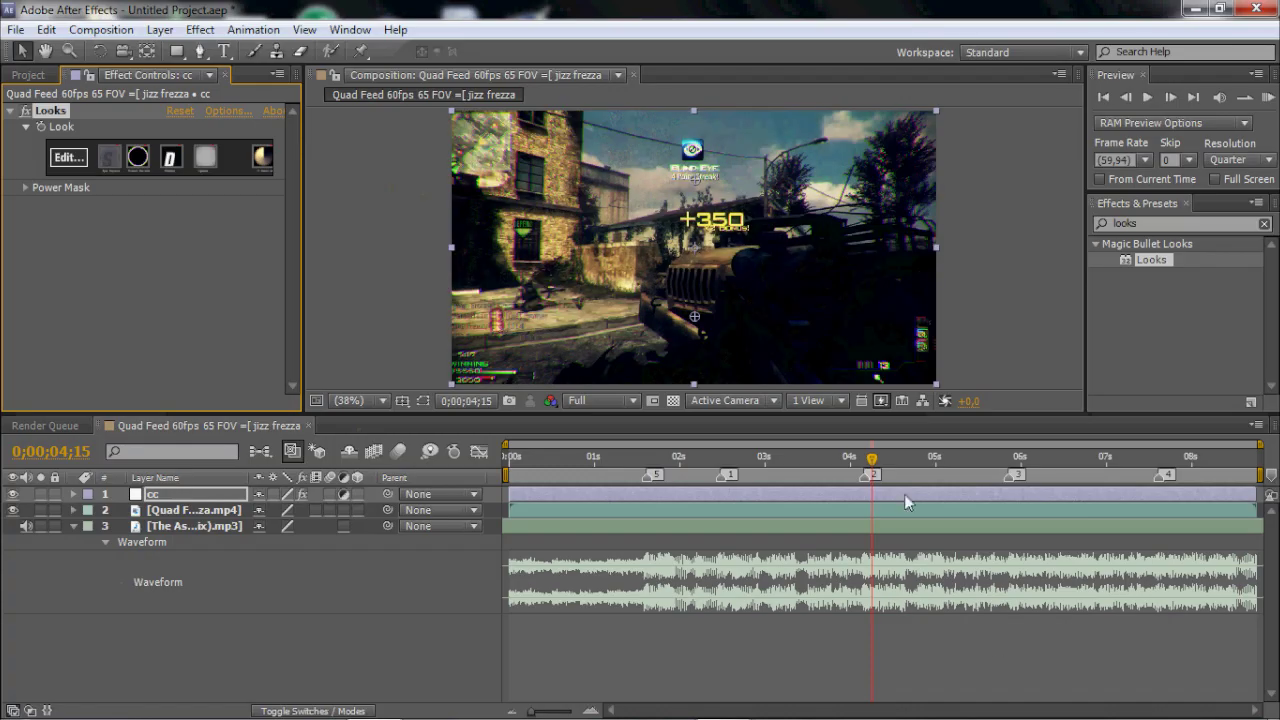
At about 5 seconds, reopen the cc look and raise the curve's shadow point
{"action": "left_click_drag", "start_coordinate": [904, 458], "coordinate": [937, 460]}
{"action": "left_click", "coordinate": [69, 157]}
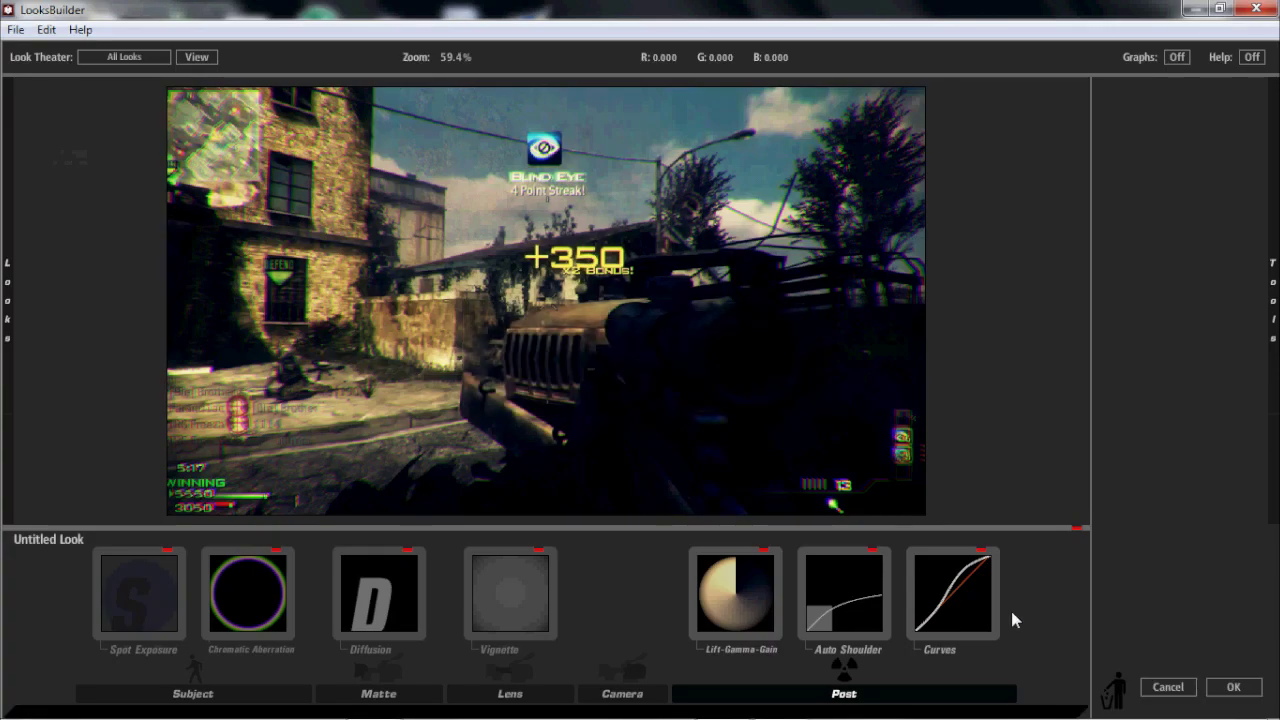
{"action": "left_click", "coordinate": [955, 596]}
{"action": "mouse_move", "coordinate": [1121, 510]}
{"action": "left_mouse_down"}
{"action": "mouse_move", "coordinate": [1128, 499]}
{"action": "mouse_move", "coordinate": [1128, 512]}
{"action": "left_mouse_up"}
Remove Spot Exposure from the look, keeping the Vignette, and raise the RGB curve's lowest point
{"action": "left_click", "coordinate": [518, 603]}
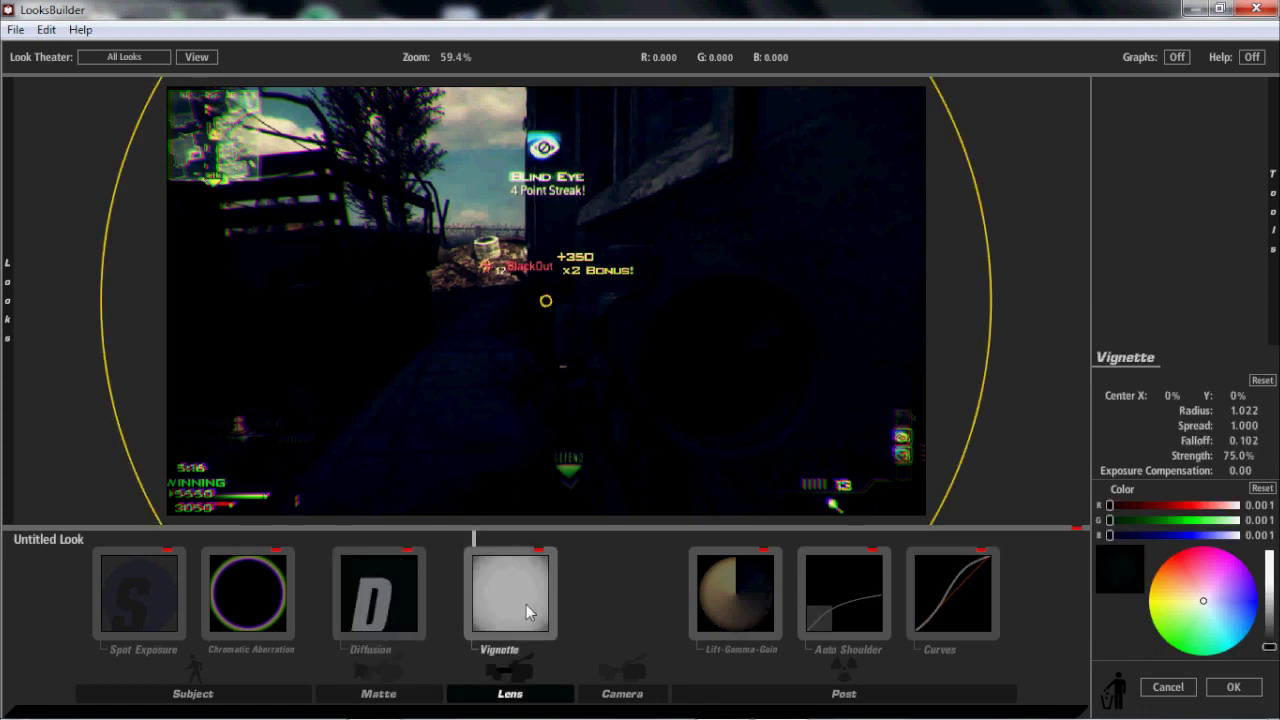
{"action": "key", "text": "Delete"}
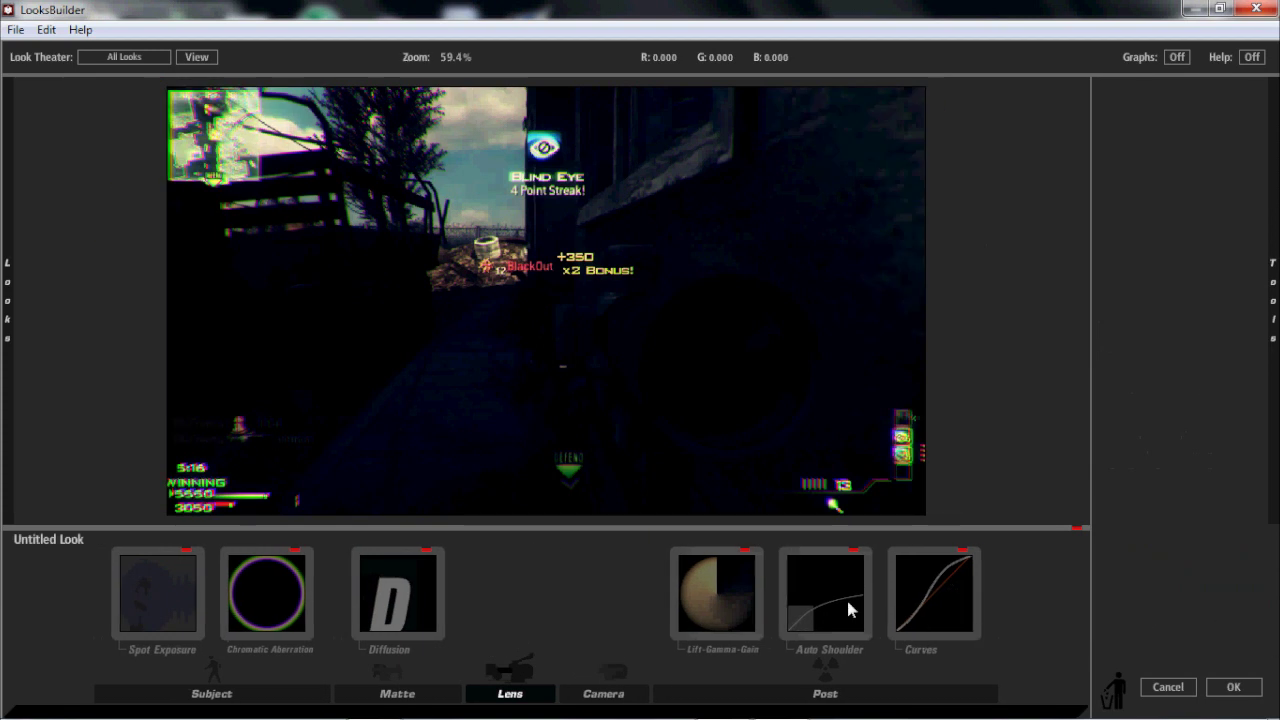
{"action": "key", "text": "ctrl+z"}
{"action": "left_click", "coordinate": [153, 597]}
{"action": "key", "text": "Delete"}
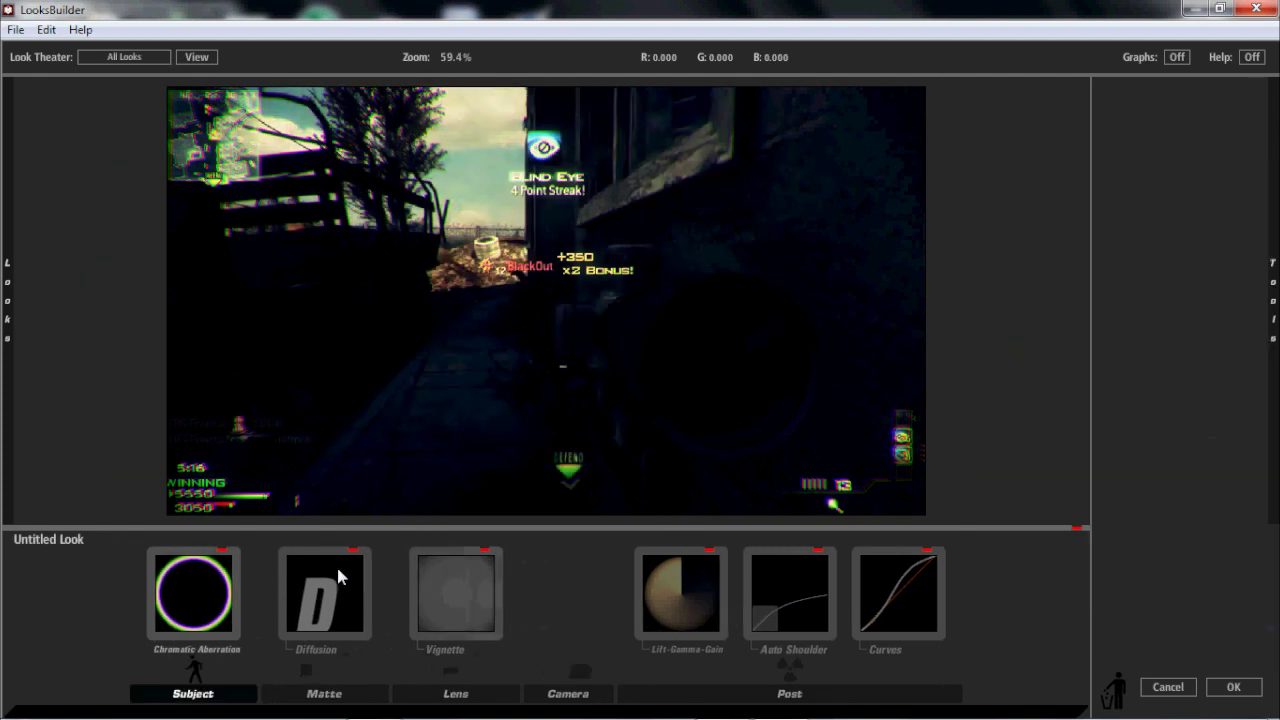
{"action": "left_click", "coordinate": [868, 622]}
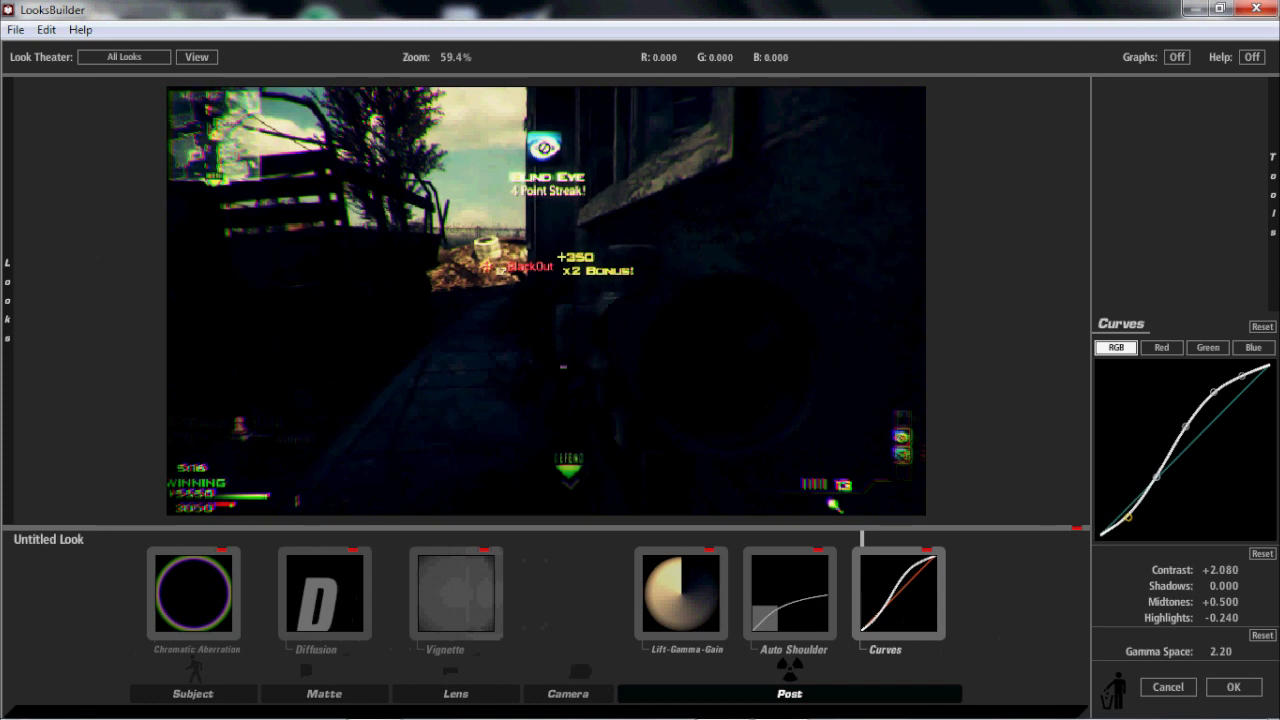
{"action": "left_click_drag", "start_coordinate": [1128, 518], "coordinate": [1128, 513]}
Lower gamma to 0.745/0.751/0.903, apply the look, and return to just before 3 seconds
{"action": "left_click", "coordinate": [712, 602]}
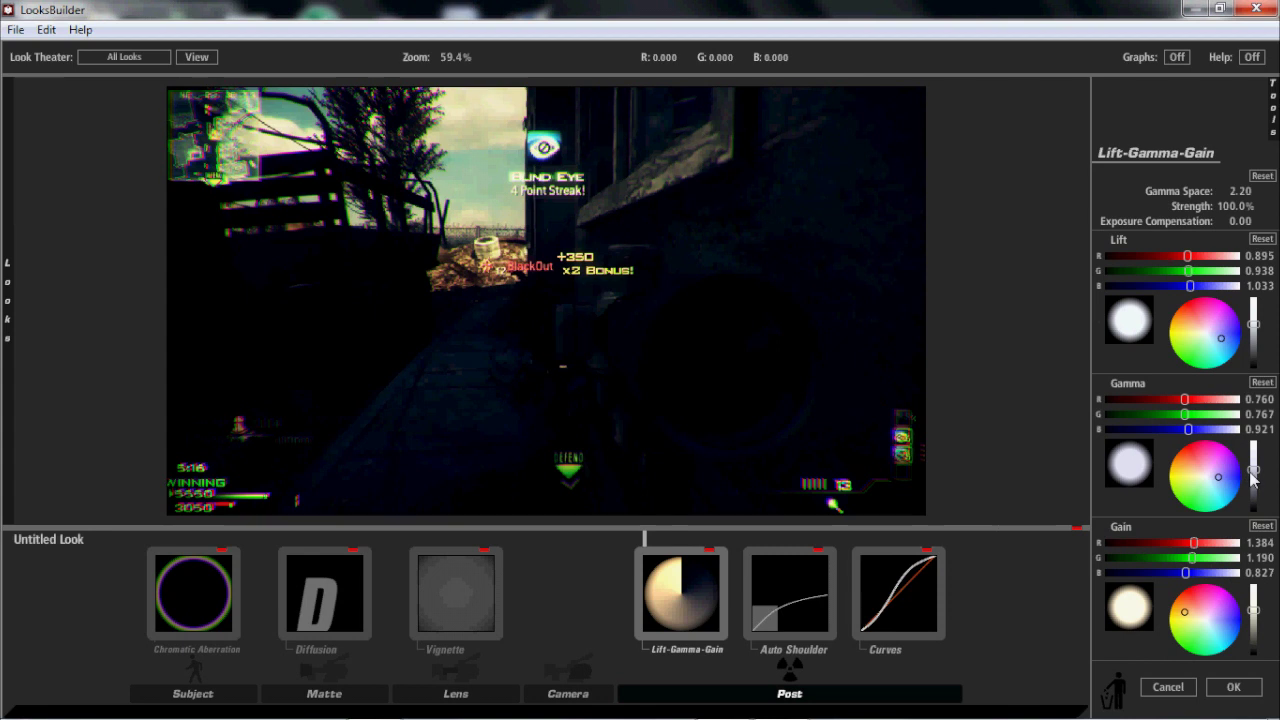
{"action": "left_click_drag", "start_coordinate": [1252, 474], "coordinate": [1252, 478]}
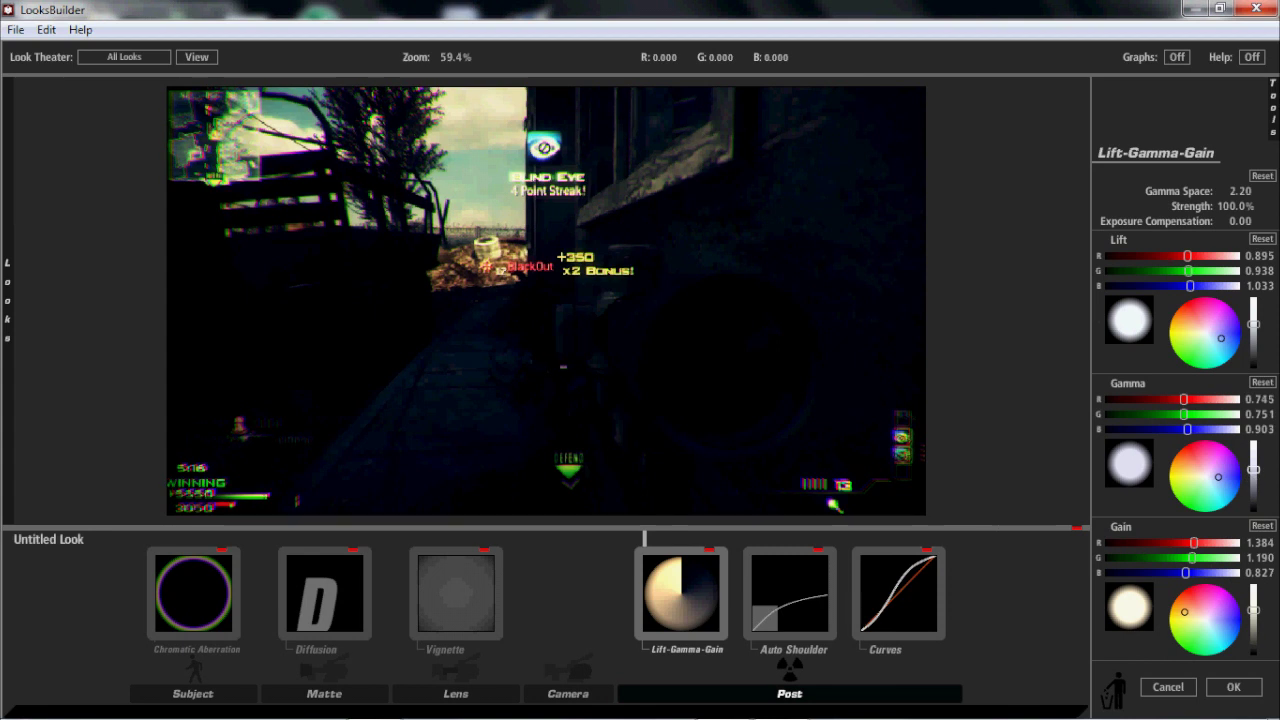
{"action": "left_click", "coordinate": [1233, 687]}
{"action": "left_click", "coordinate": [806, 470]}
{"action": "mouse_move", "coordinate": [812, 472]}
{"action": "left_mouse_down"}
{"action": "mouse_move", "coordinate": [758, 470]}
{"action": "mouse_move", "coordinate": [818, 470]}
{"action": "left_mouse_up"}
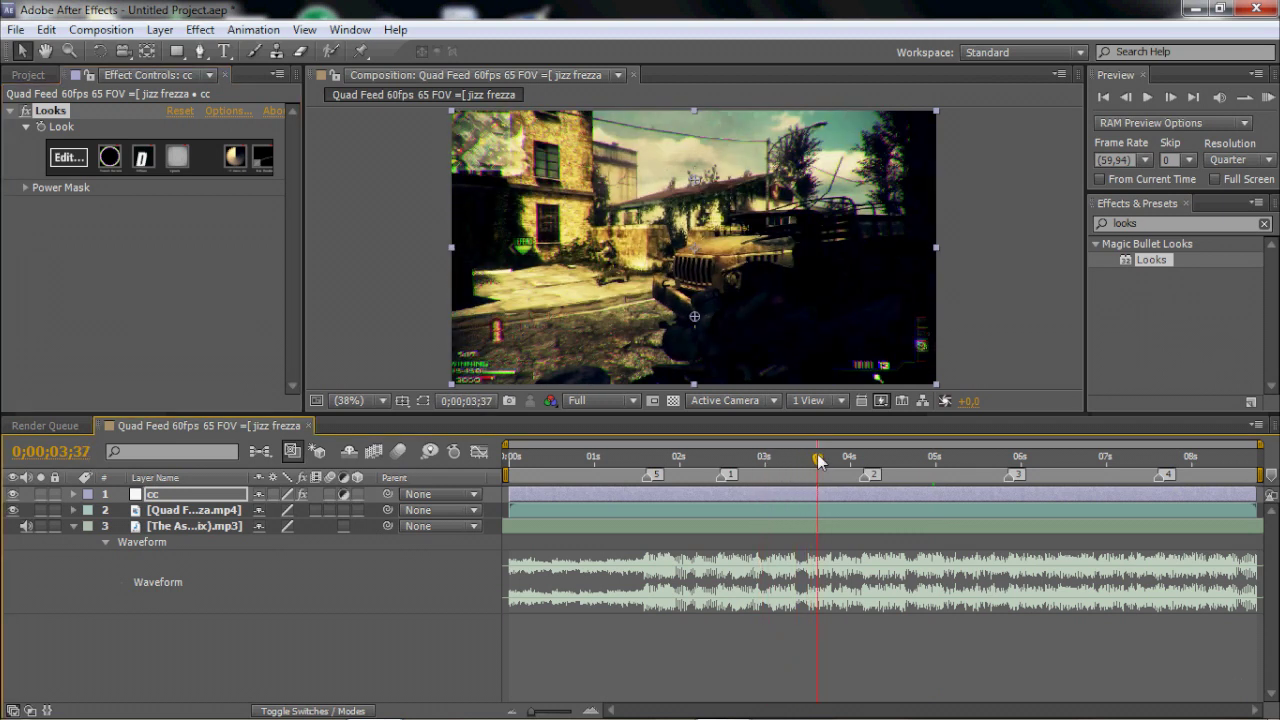
Set both the composition viewer and RAM Preview resolution to Half
{"action": "left_click", "coordinate": [605, 400]}
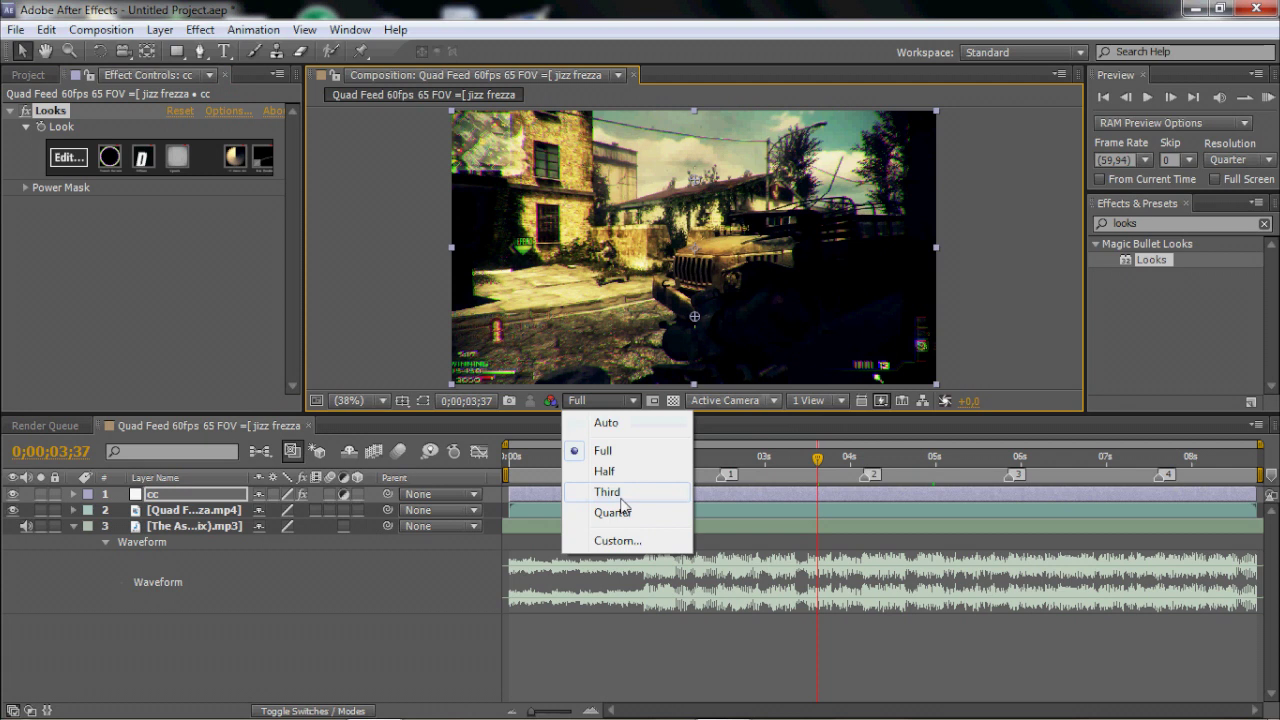
{"action": "left_click", "coordinate": [605, 489]}
{"action": "left_click", "coordinate": [606, 400]}
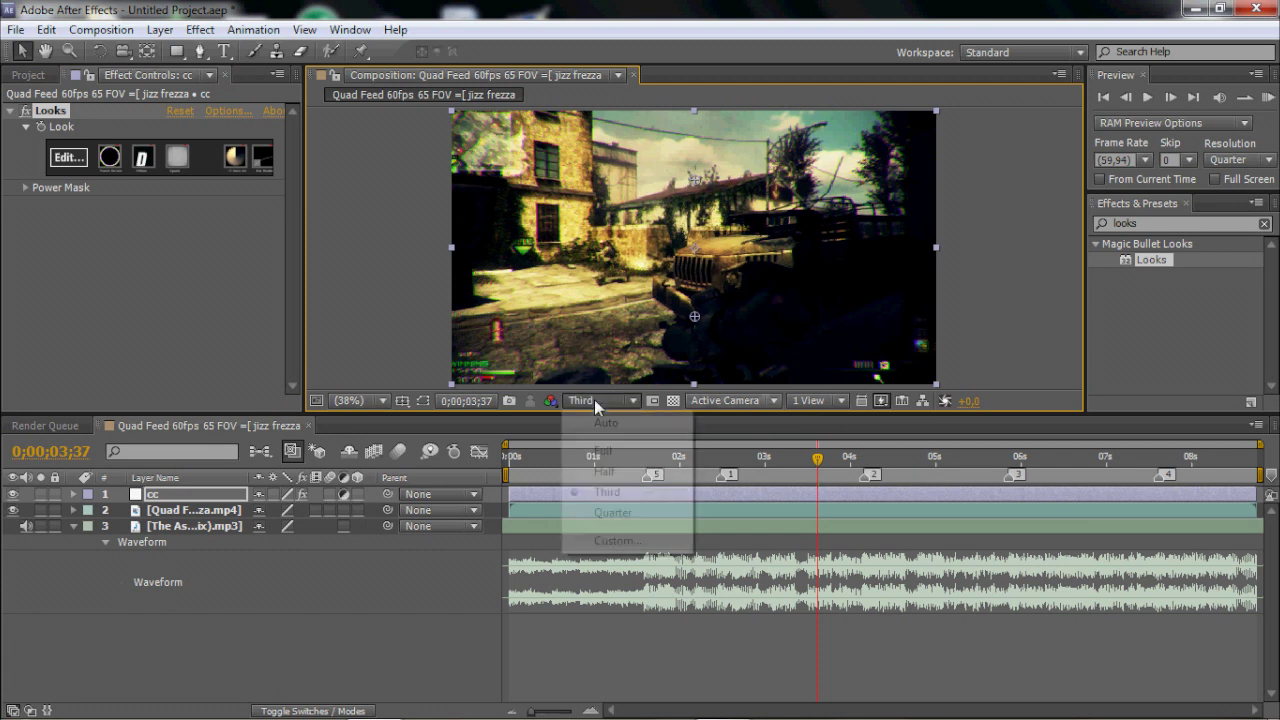
{"action": "left_click", "coordinate": [604, 471]}
{"action": "left_click", "coordinate": [1240, 160]}
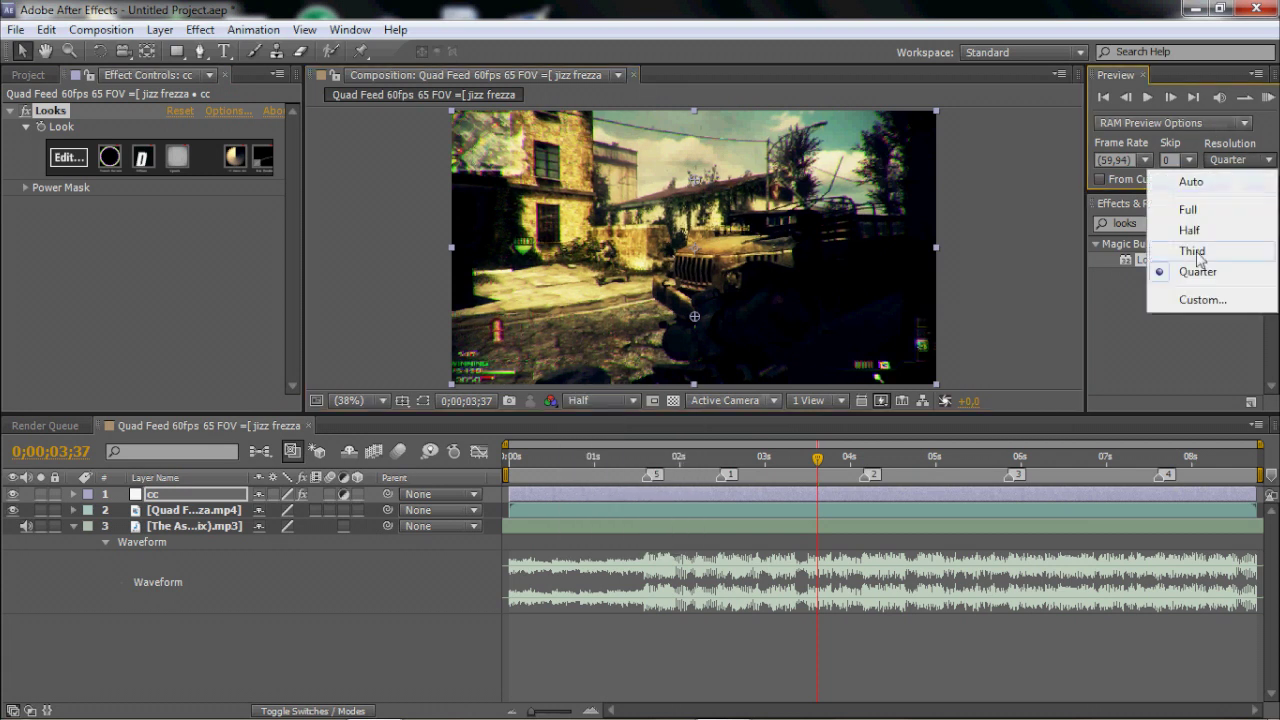
{"action": "left_click", "coordinate": [1203, 232]}
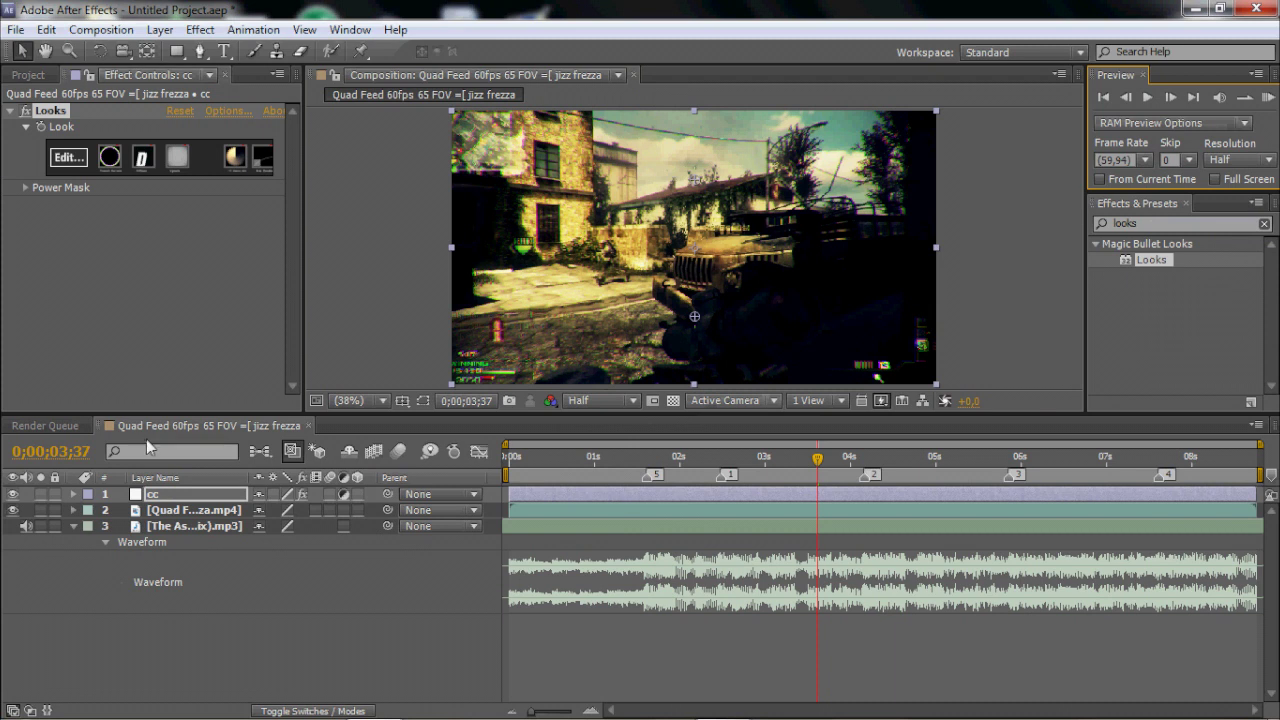
Add two new adjustment layers above cc, the second with Ctrl+Alt+Y
{"action": "left_click", "coordinate": [200, 29]}
{"action": "mouse_move", "coordinate": [160, 29]}
{"action": "mouse_move", "coordinate": [267, 55]}
{"action": "left_click", "coordinate": [520, 177]}
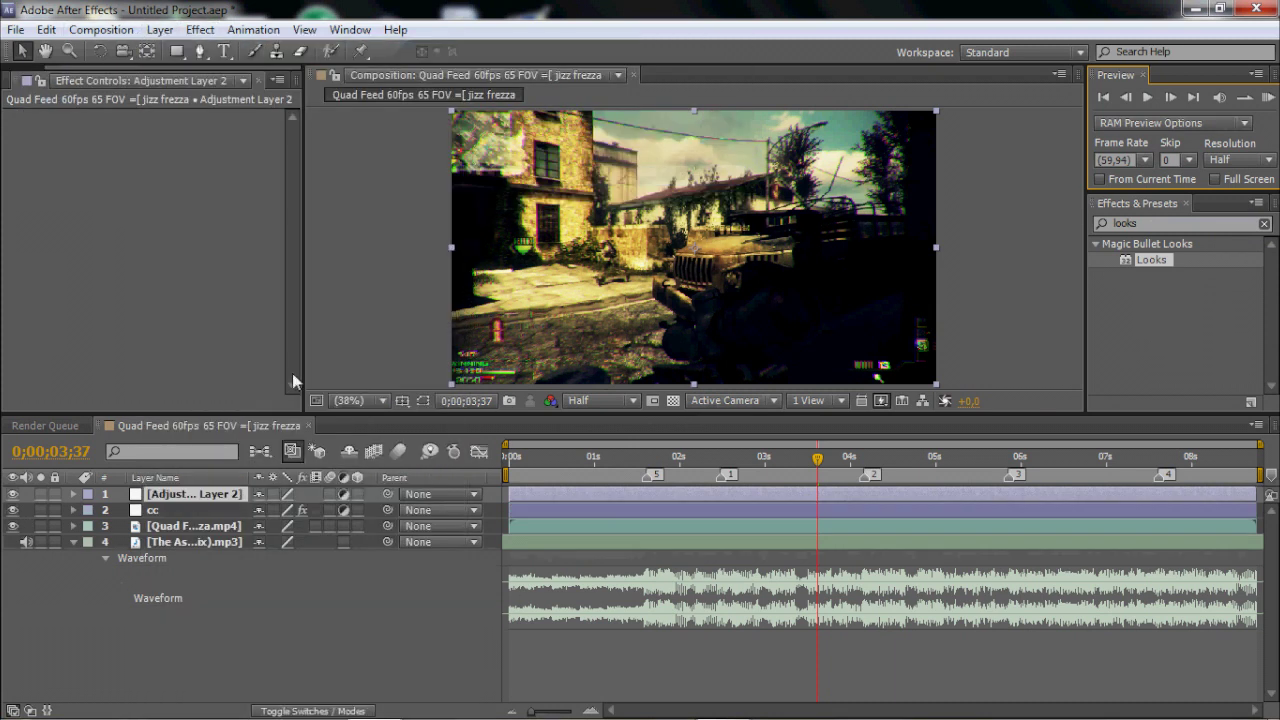
{"action": "left_click", "coordinate": [173, 507]}
{"action": "key", "text": "ctrl+alt+y"}
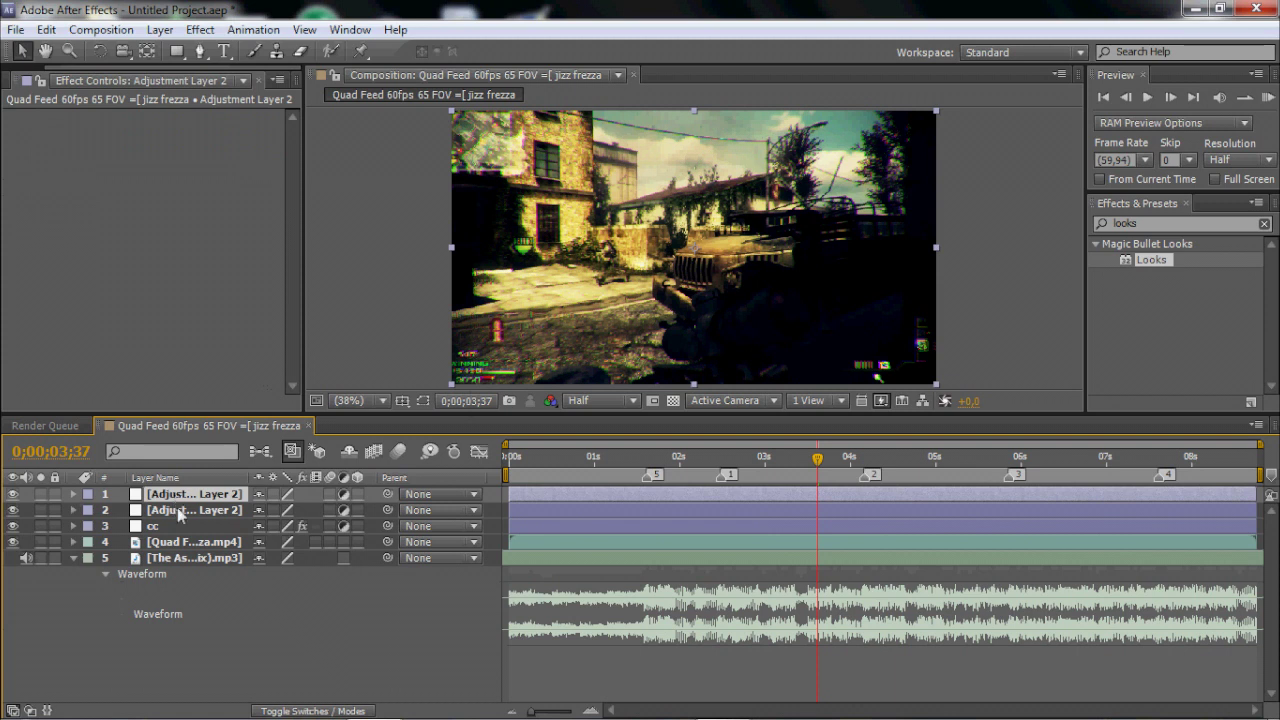
Rename the second adjustment layer to blur and move to 0;00;04;08
{"action": "left_click", "coordinate": [180, 511]}
{"action": "right_click", "coordinate": [180, 516]}
{"action": "left_click", "coordinate": [200, 708]}
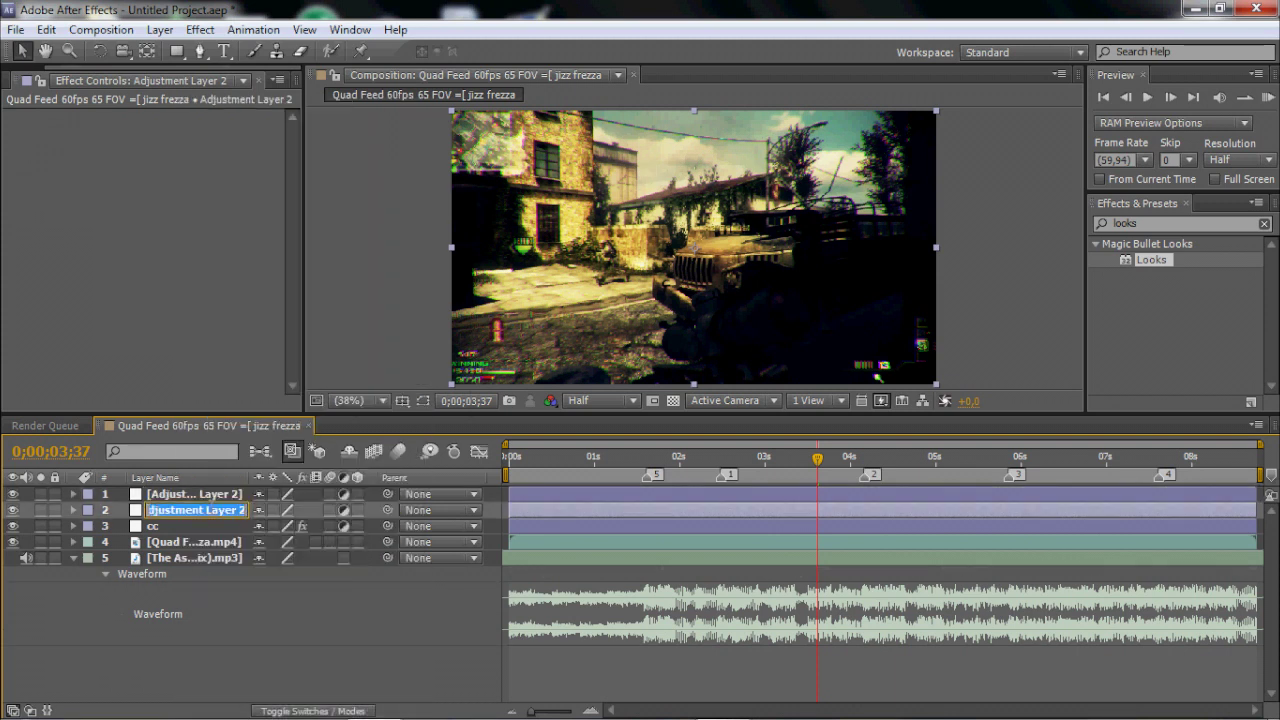
{"action": "type", "text": "blur"}
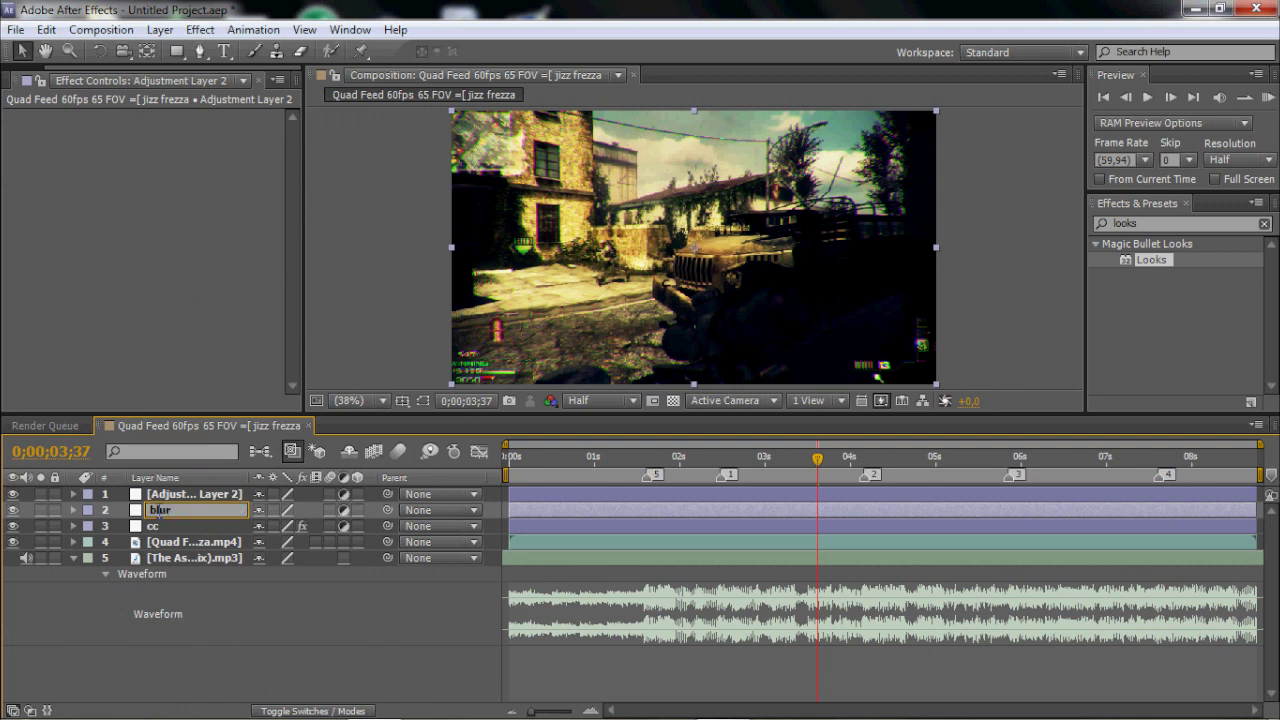
{"action": "left_click", "coordinate": [158, 526]}
{"action": "left_click", "coordinate": [850, 459]}
{"action": "left_click_drag", "start_coordinate": [855, 463], "coordinate": [862, 461]}
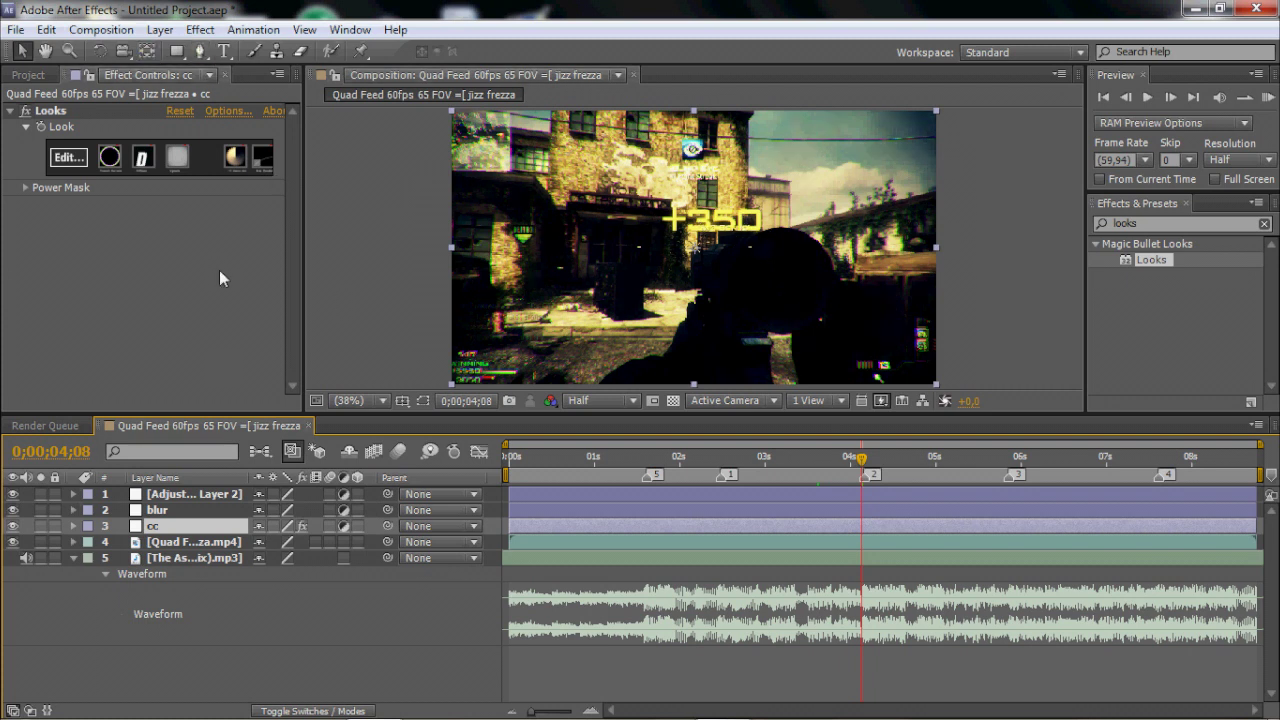
Draw a rectangular mask across the top band of the frame on the blur layer
{"action": "left_click", "coordinate": [176, 51]}
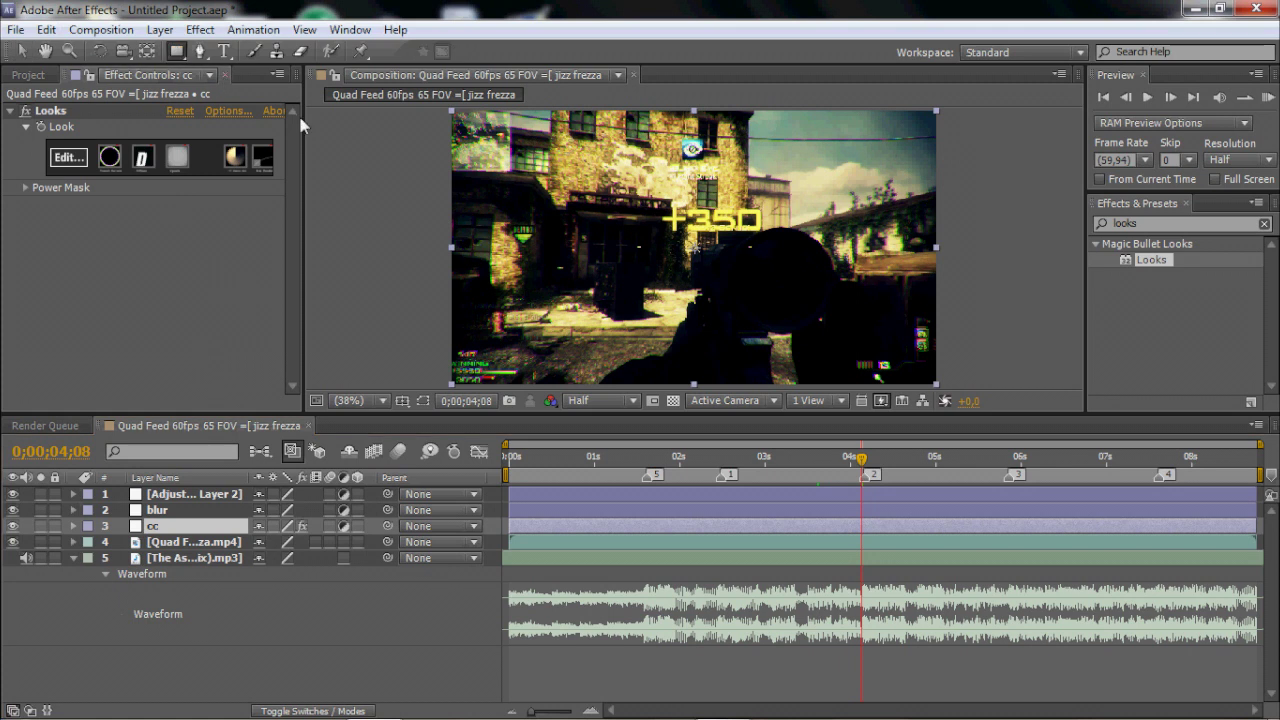
{"action": "left_click", "coordinate": [155, 511]}
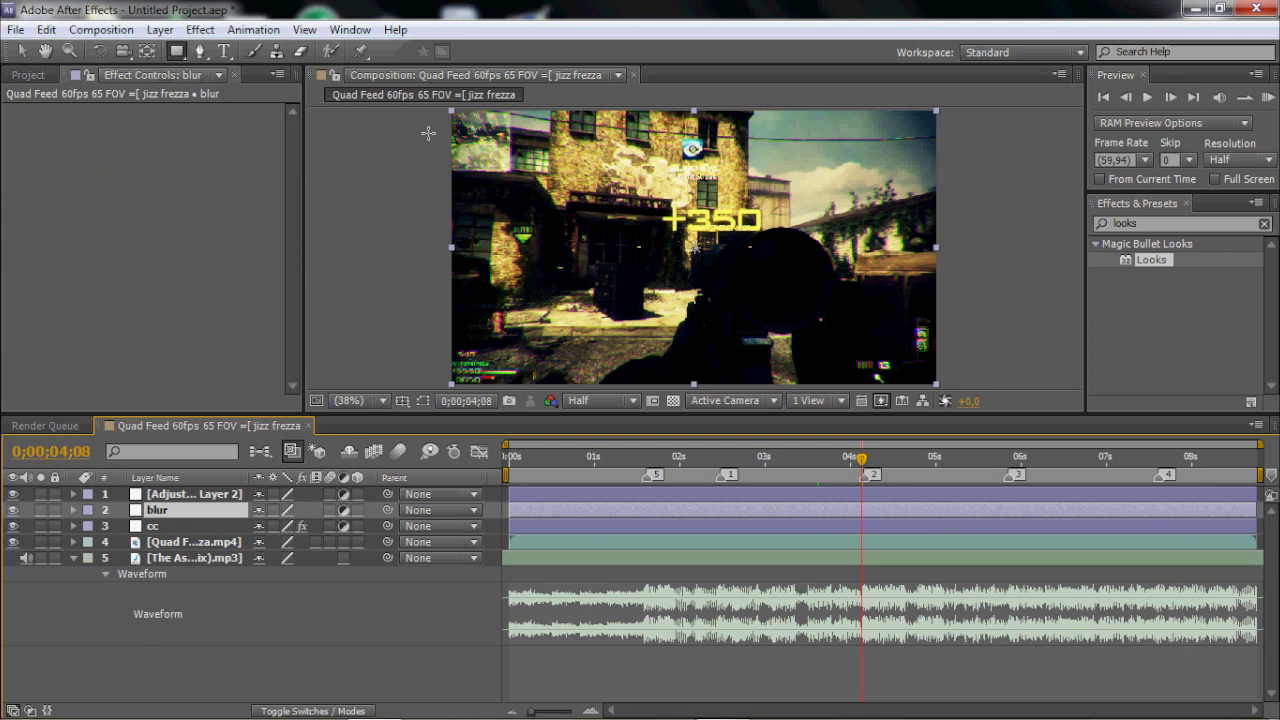
{"action": "left_click_drag", "start_coordinate": [426, 109], "coordinate": [974, 200]}
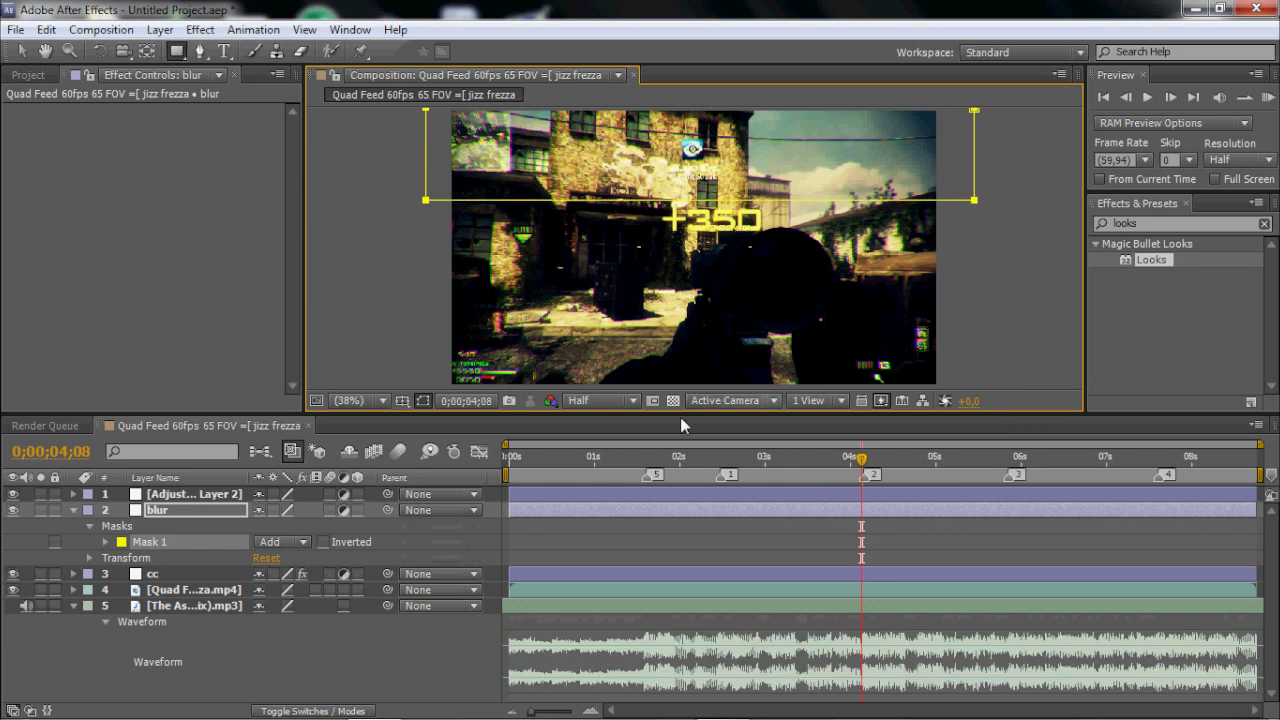
Apply Lens Blur to the blur layer with Iris Radius 12 and Repeat Edge Pixels on
{"action": "left_click", "coordinate": [1150, 223]}
{"action": "type", "text": "lens"}
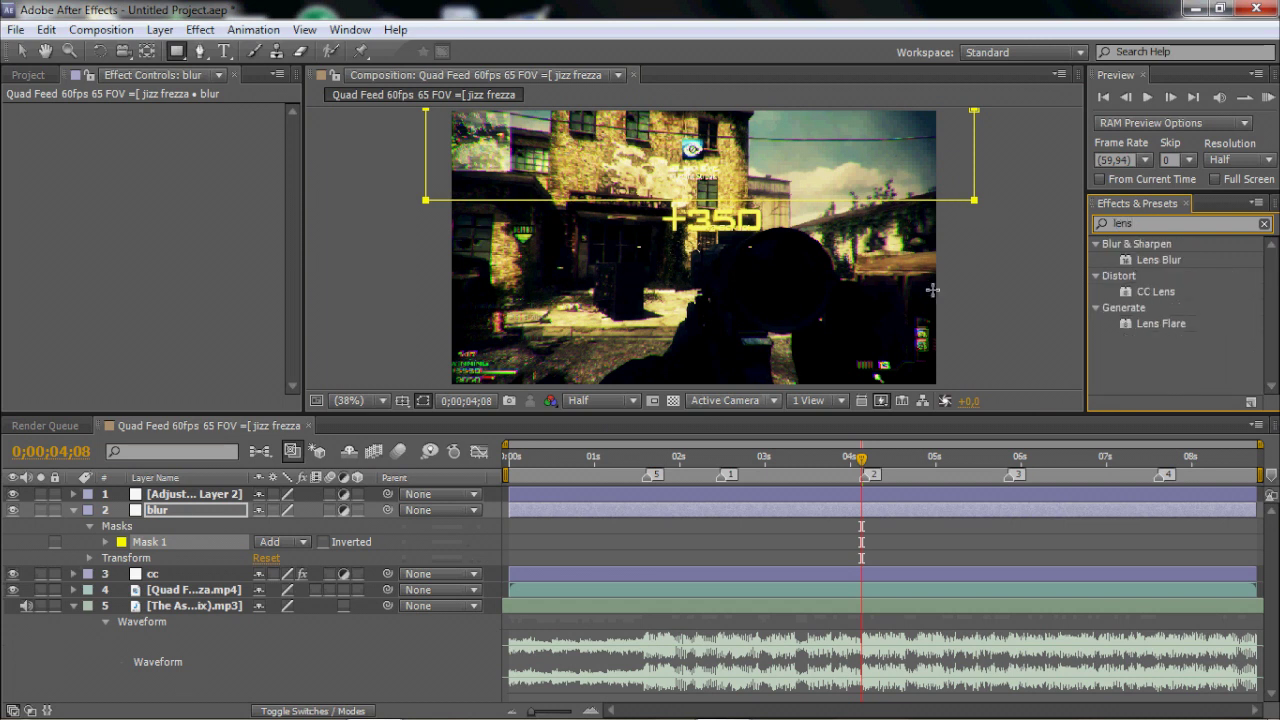
{"action": "left_click_drag", "start_coordinate": [1177, 266], "coordinate": [857, 512]}
{"action": "left_click", "coordinate": [177, 207]}
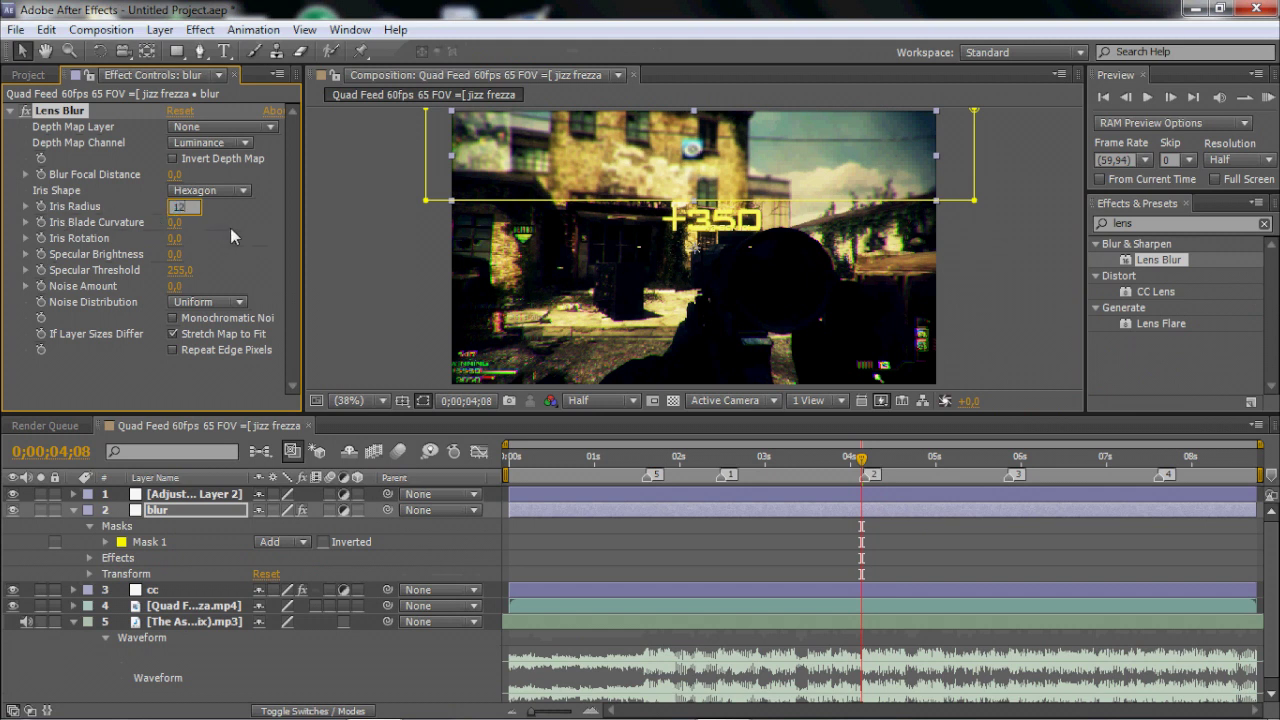
{"action": "type", "text": "12"}
{"action": "key", "text": "Return"}
{"action": "left_click", "coordinate": [174, 350]}
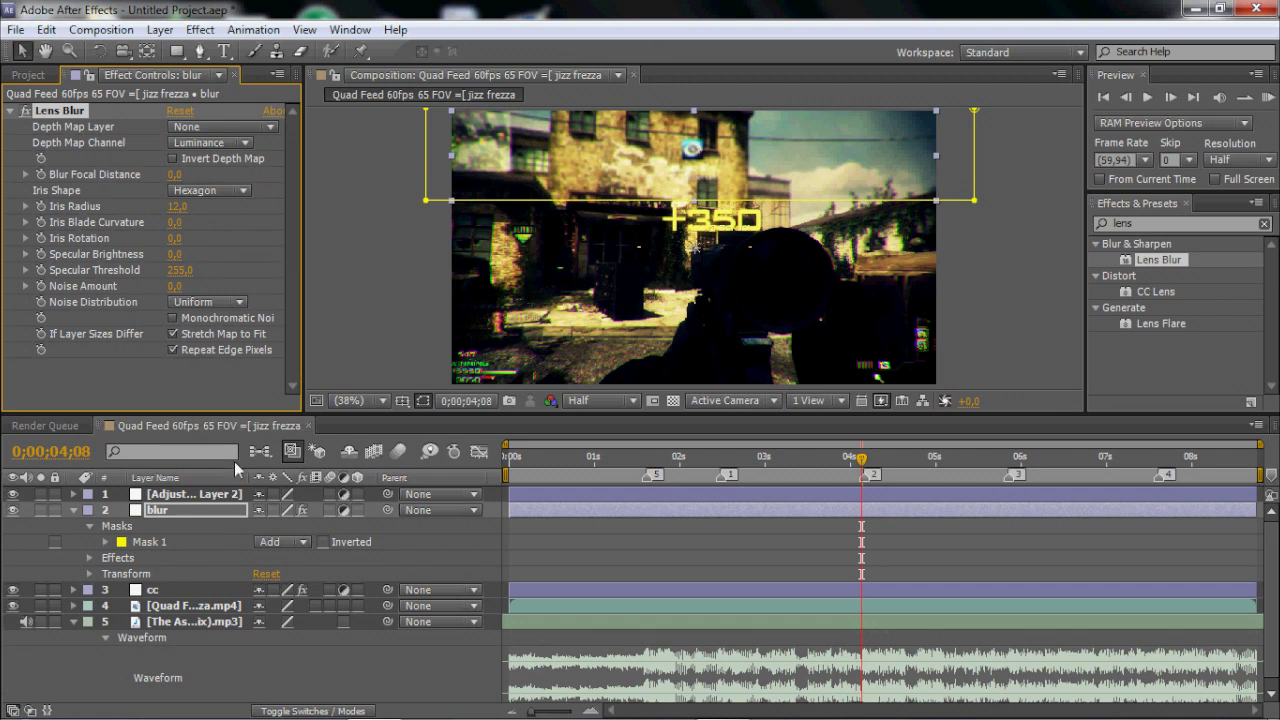
Feather Mask 1 to 100 pixels and collapse the blur layer's properties
{"action": "left_click", "coordinate": [105, 542]}
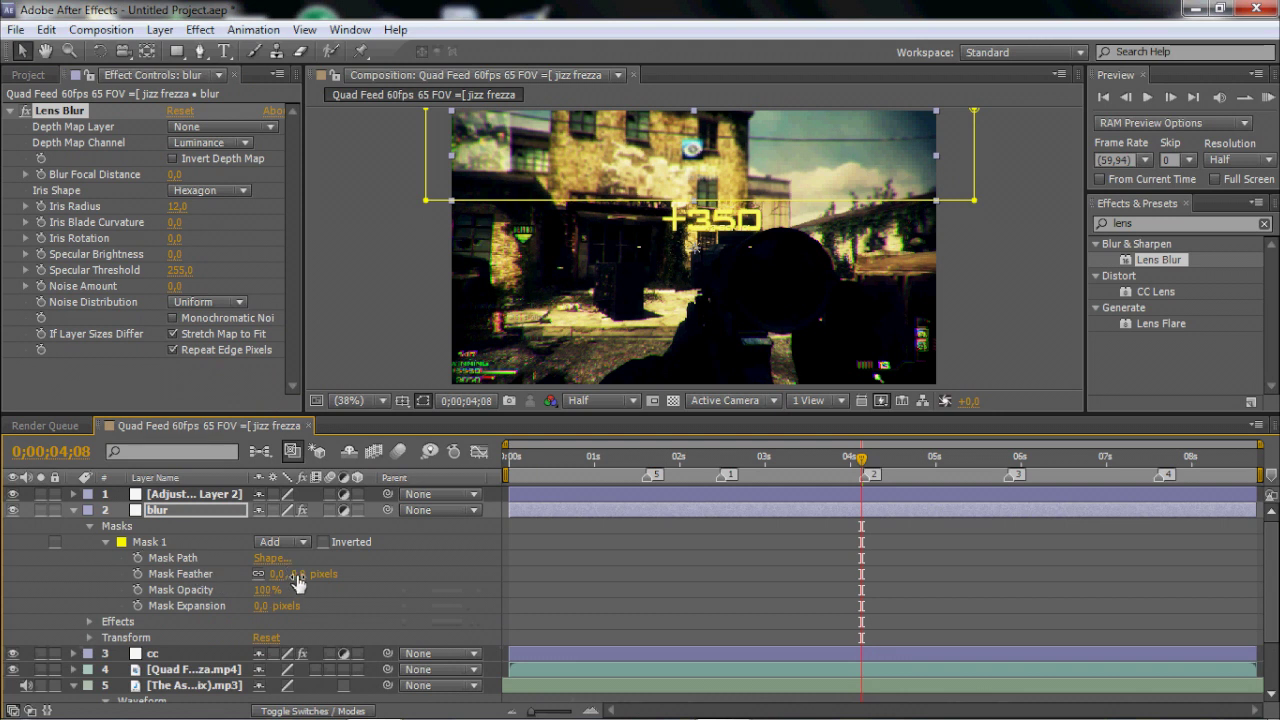
{"action": "left_click_drag", "start_coordinate": [297, 574], "coordinate": [607, 577]}
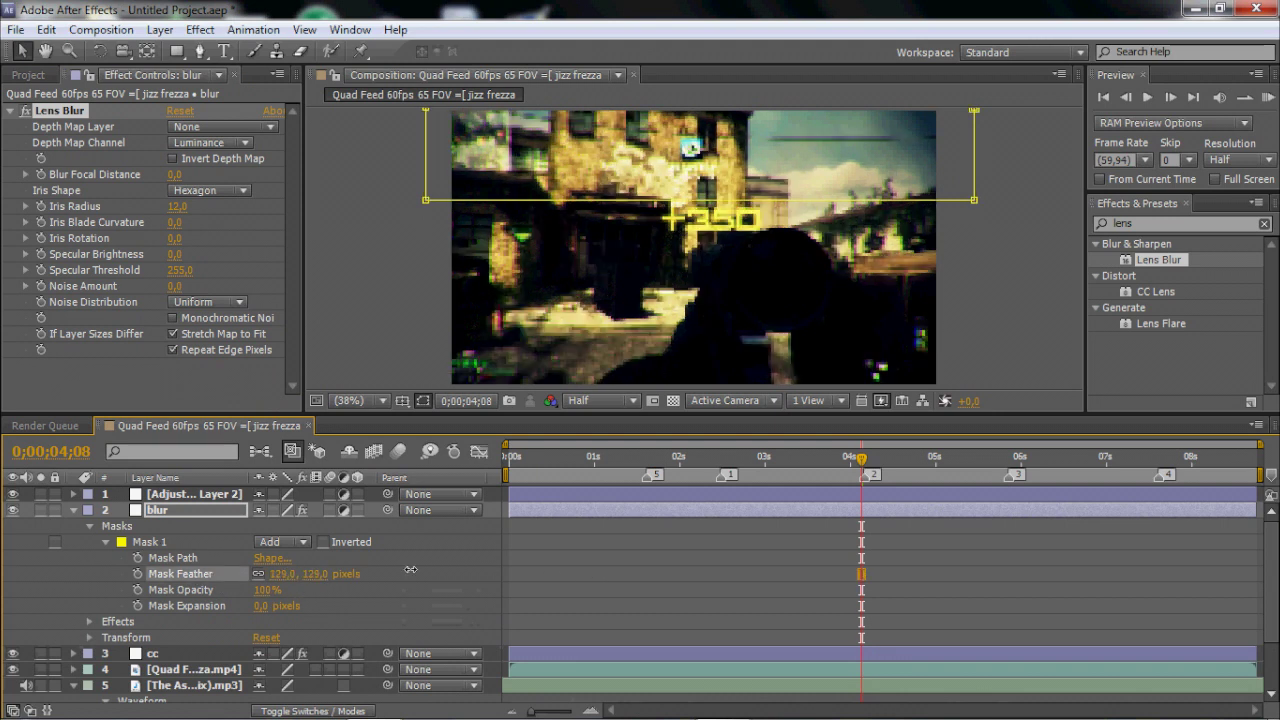
{"action": "left_click_drag", "start_coordinate": [388, 573], "coordinate": [380, 580]}
{"action": "left_click", "coordinate": [73, 510]}
{"action": "left_click", "coordinate": [662, 499]}
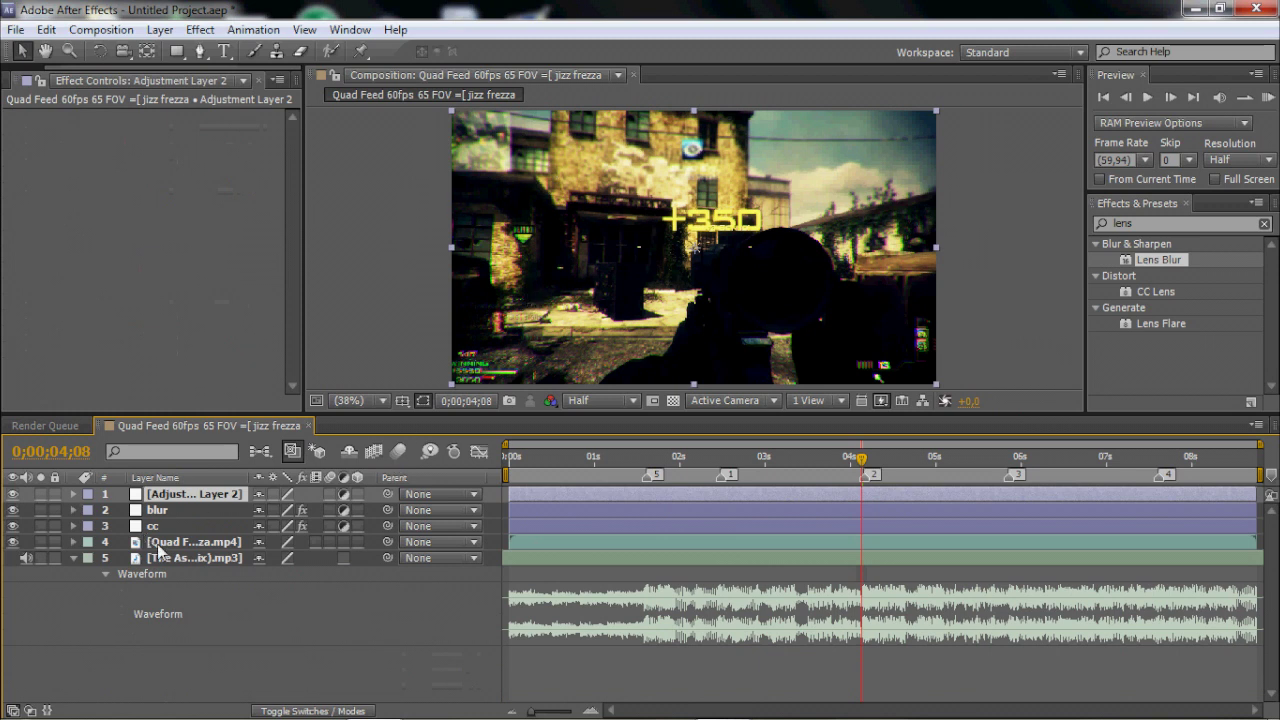
Rename Adjustment Layer 2 to 'effetcs'
{"action": "right_click", "coordinate": [171, 496]}
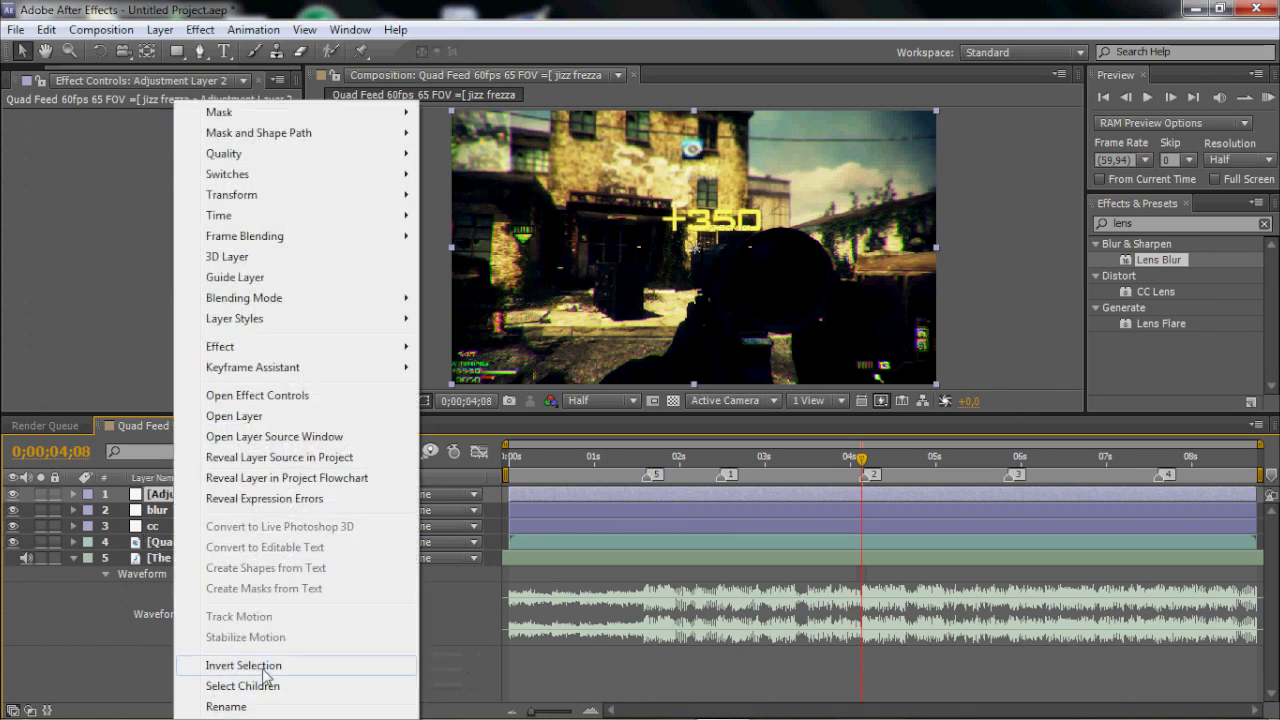
{"action": "left_click", "coordinate": [242, 703]}
{"action": "type", "text": "effetcs"}
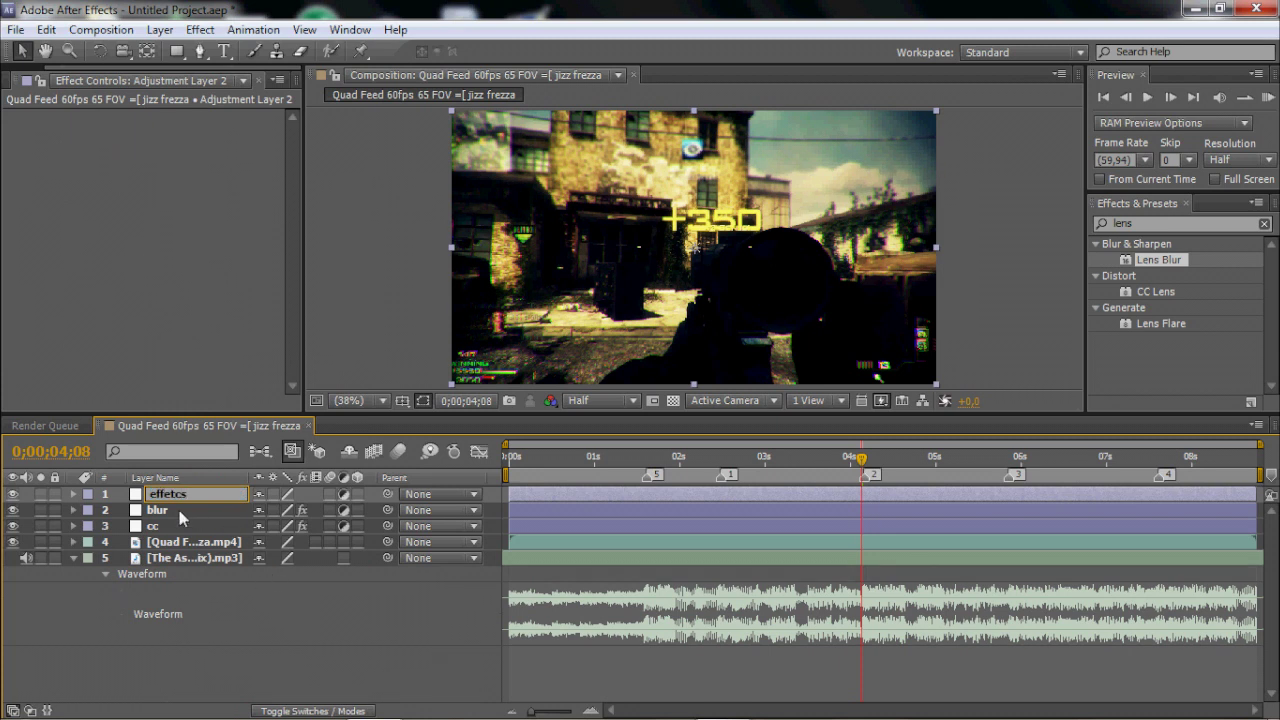
{"action": "left_click", "coordinate": [177, 511]}
{"action": "left_click", "coordinate": [183, 497]}
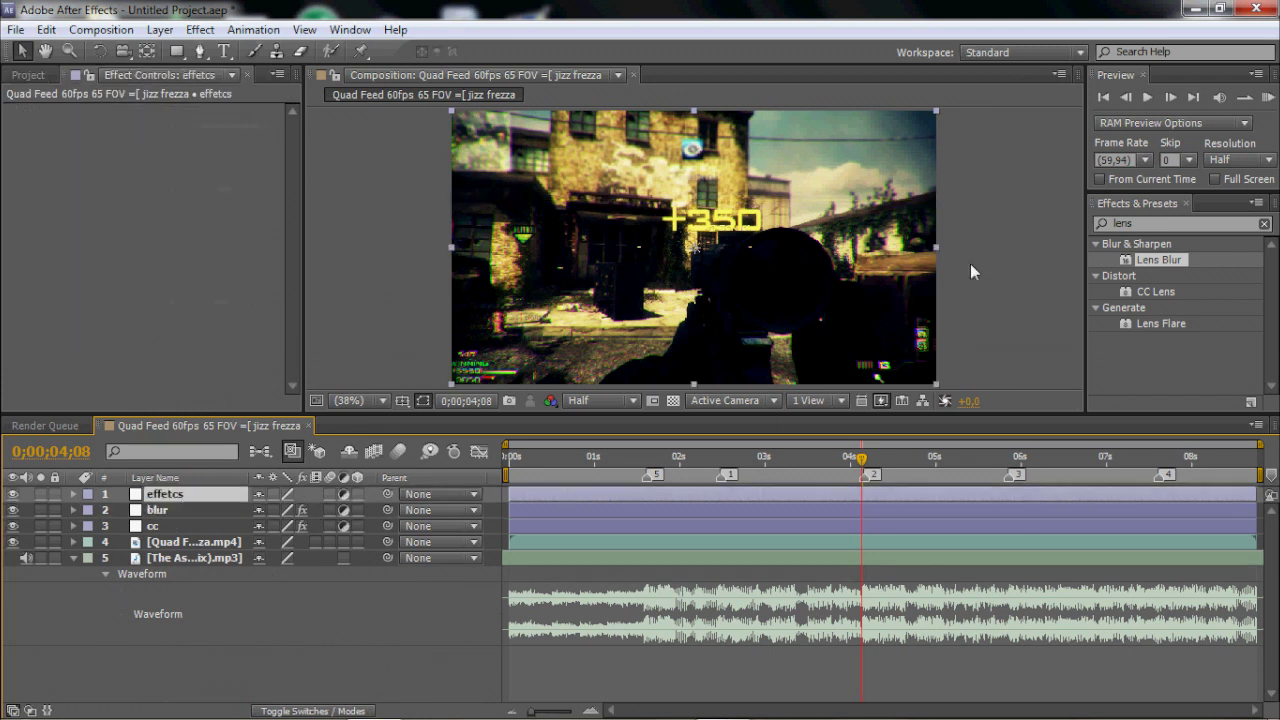
Clear the effect search and apply CC Radial Blur and Directional Blur from Blur & Sharpen
{"action": "left_click", "coordinate": [1265, 224]}
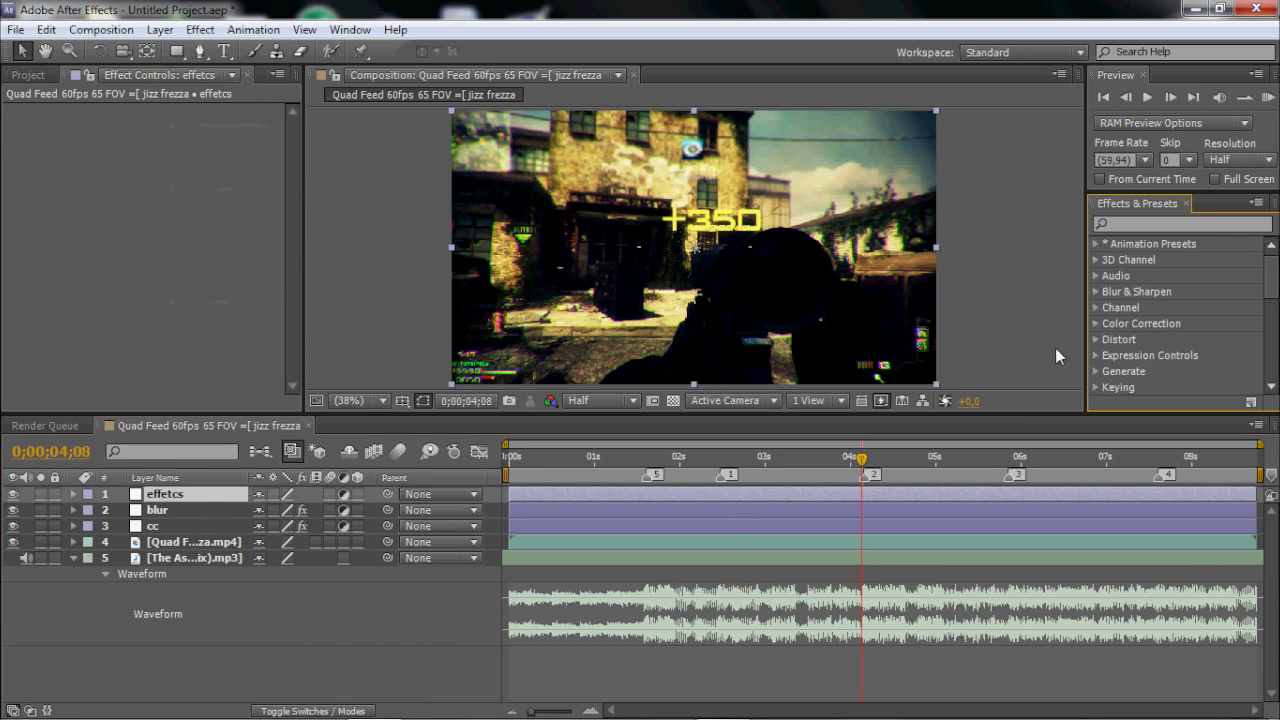
{"action": "left_click", "coordinate": [1097, 244]}
{"action": "left_click", "coordinate": [1096, 244]}
{"action": "left_click", "coordinate": [1096, 292]}
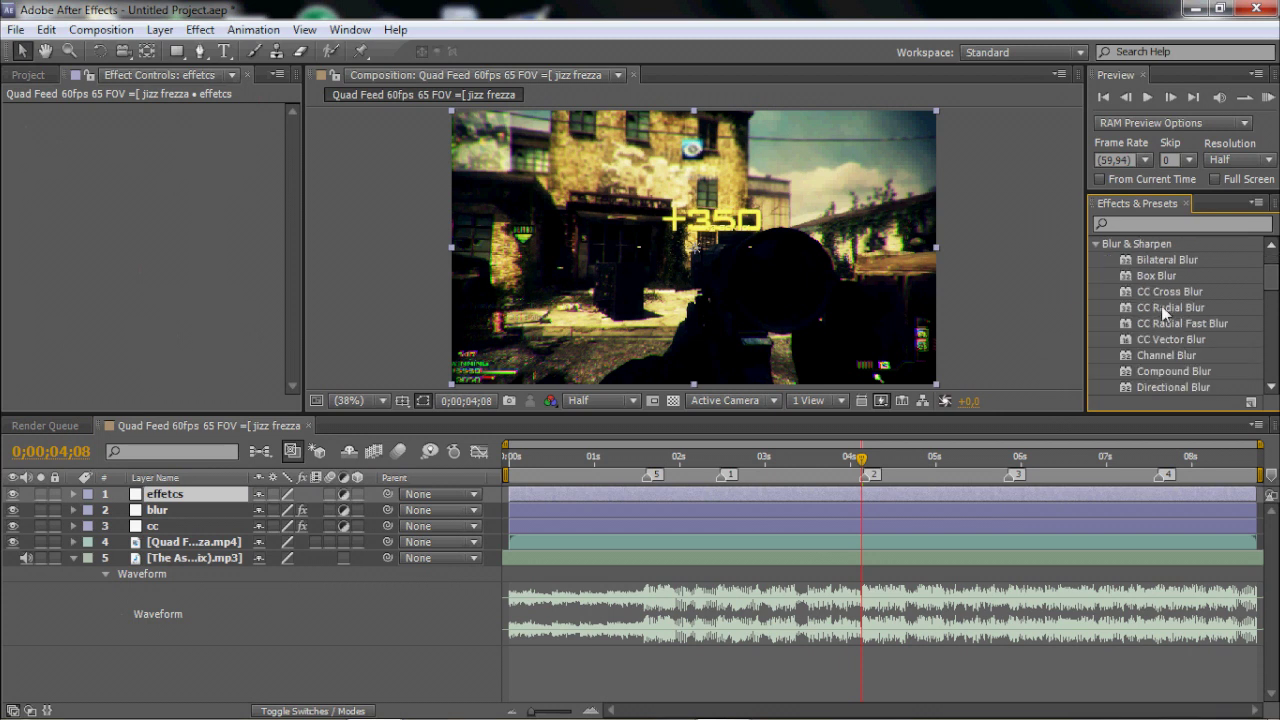
{"action": "left_click_drag", "start_coordinate": [1161, 305], "coordinate": [786, 492]}
{"action": "scroll", "coordinate": [1175, 344], "scroll_direction": "down", "scroll_amount": 1}
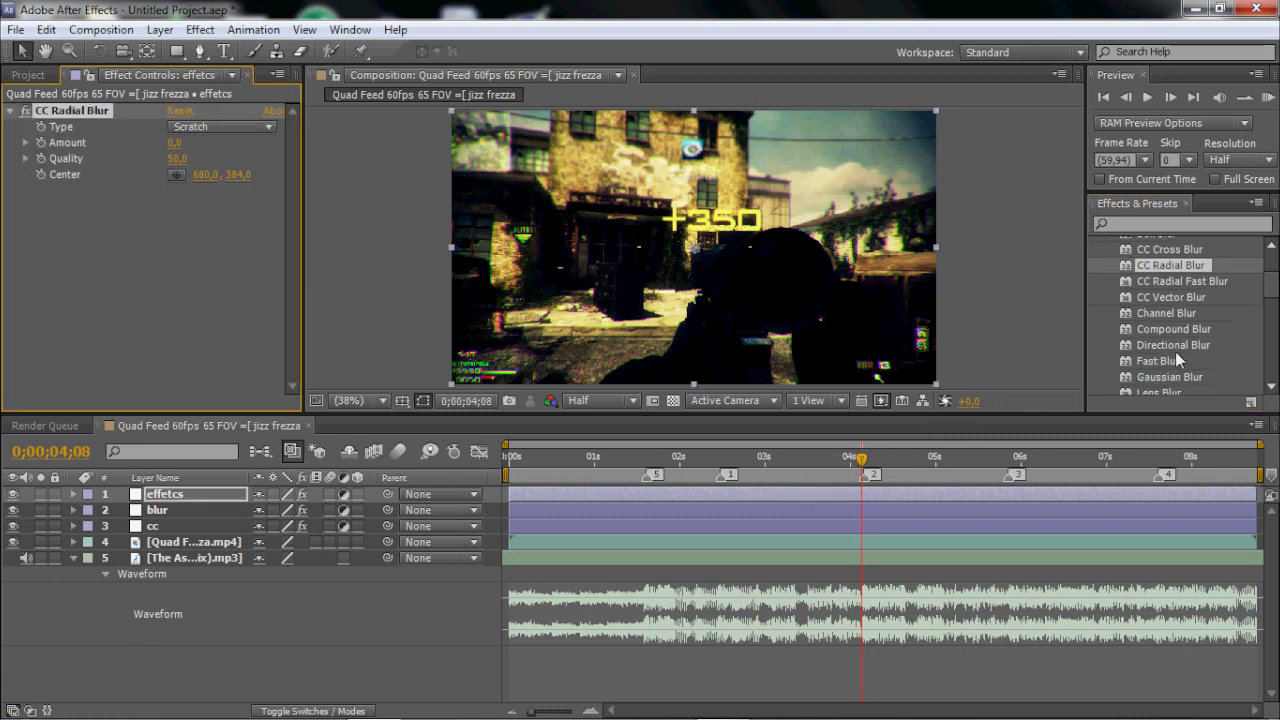
{"action": "mouse_move", "coordinate": [1176, 346]}
{"action": "left_mouse_down"}
{"action": "mouse_move", "coordinate": [1005, 372]}
{"action": "mouse_move", "coordinate": [1157, 362]}
{"action": "left_mouse_up"}
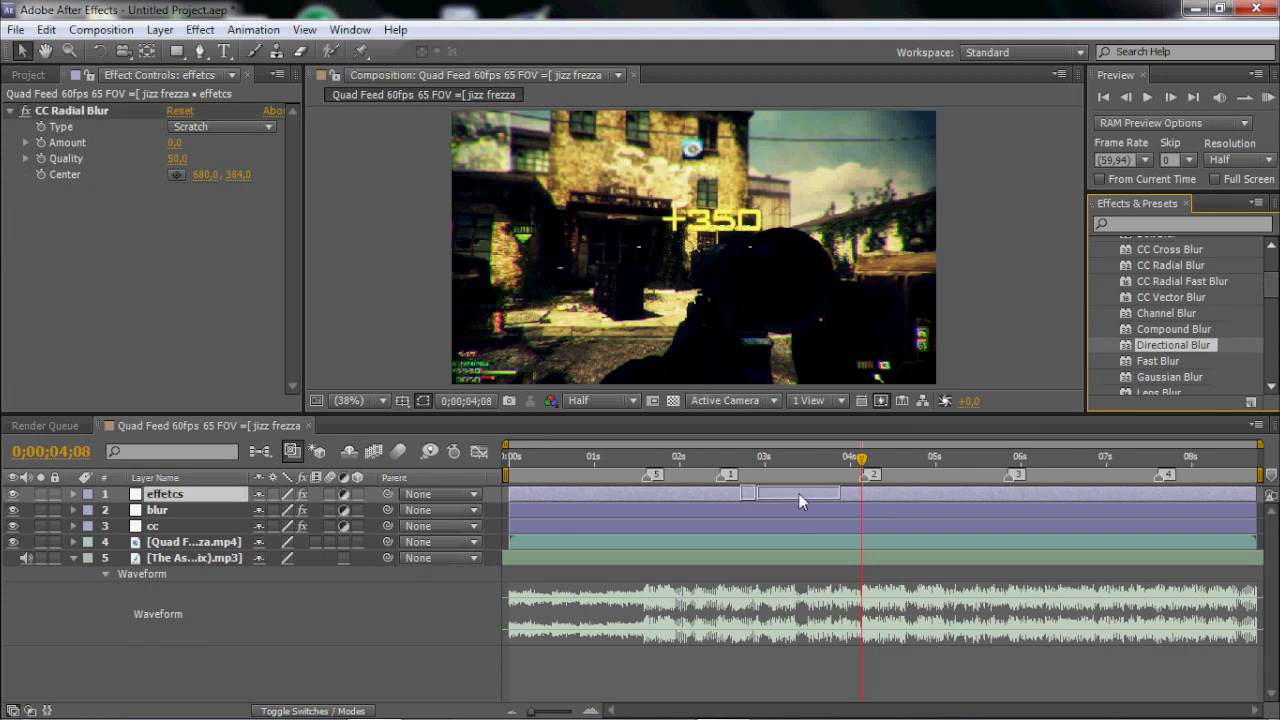
{"action": "left_click_drag", "start_coordinate": [791, 496], "coordinate": [782, 497]}
{"action": "scroll", "coordinate": [1149, 345], "scroll_direction": "down", "scroll_amount": 3}
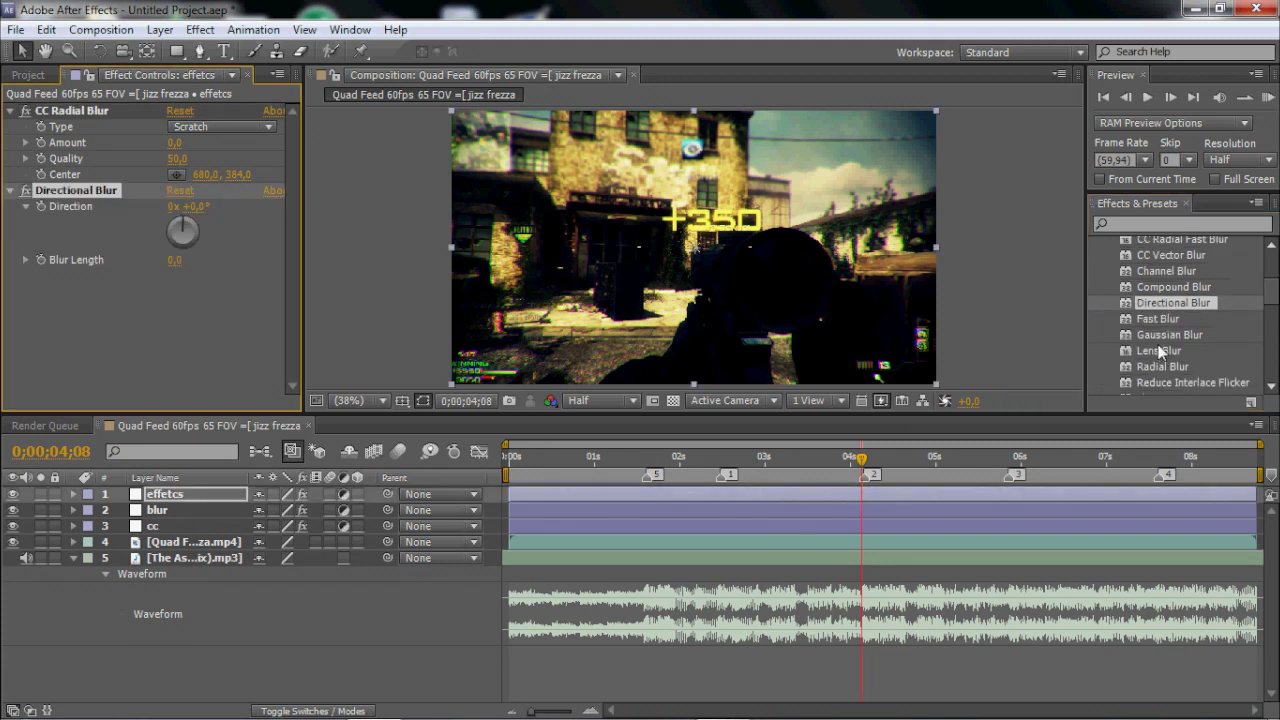
{"action": "scroll", "coordinate": [1159, 350], "scroll_direction": "down", "scroll_amount": 2}
{"action": "scroll", "coordinate": [1159, 340], "scroll_direction": "up", "scroll_amount": 8}
{"action": "left_click", "coordinate": [1095, 292]}
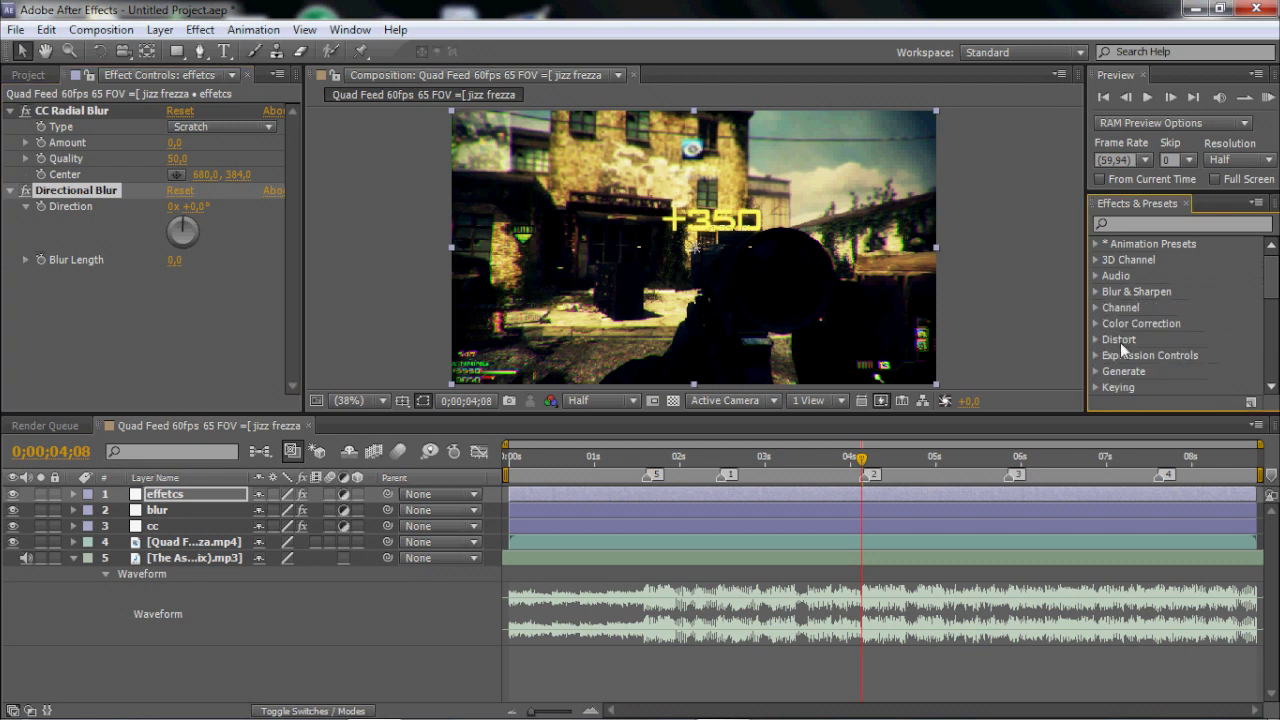
Apply CC Tiler and CC Split from the Distort category to the effetcs layer
{"action": "left_click", "coordinate": [1097, 340]}
{"action": "scroll", "coordinate": [1196, 320], "scroll_direction": "down", "scroll_amount": 4}
{"action": "scroll", "coordinate": [1201, 320], "scroll_direction": "down", "scroll_amount": 1}
{"action": "left_click_drag", "start_coordinate": [1155, 372], "coordinate": [866, 507]}
{"action": "left_click_drag", "start_coordinate": [1163, 338], "coordinate": [848, 497]}
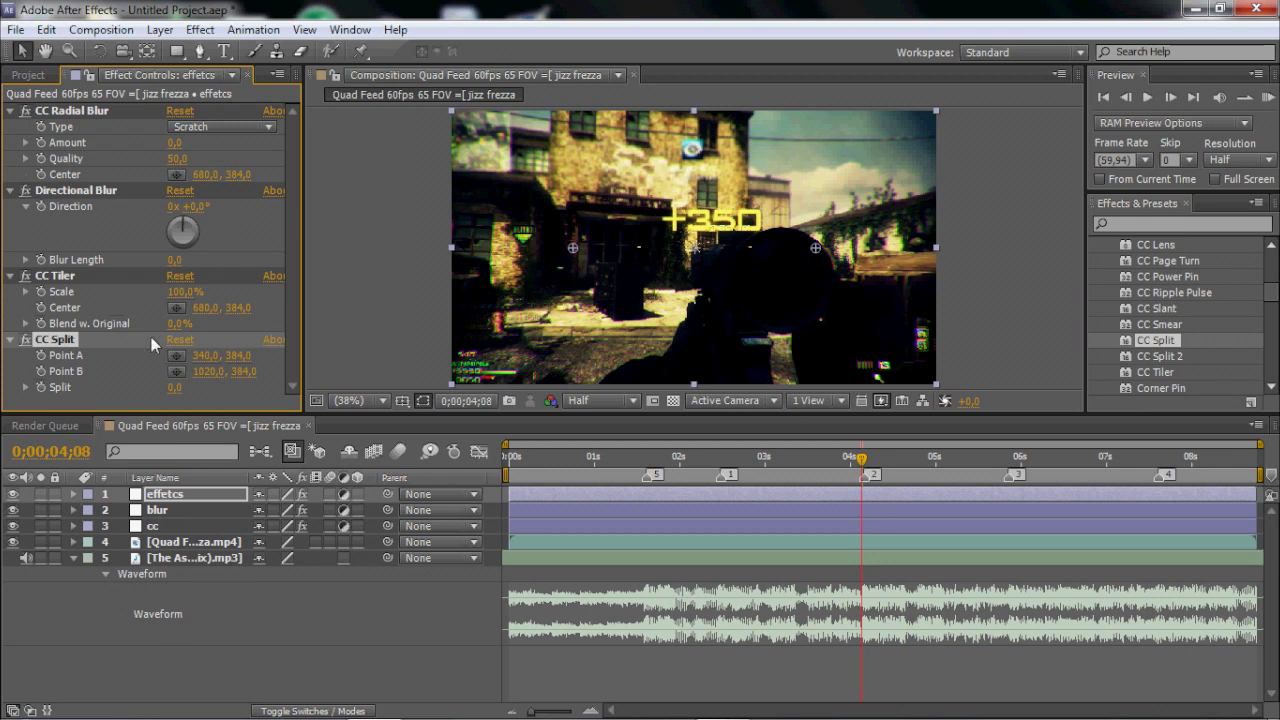
Preview CC Split's Split and CC Tiler's Scale, then reset them to 0 and 100%
{"action": "left_click_drag", "start_coordinate": [198, 386], "coordinate": [222, 388]}
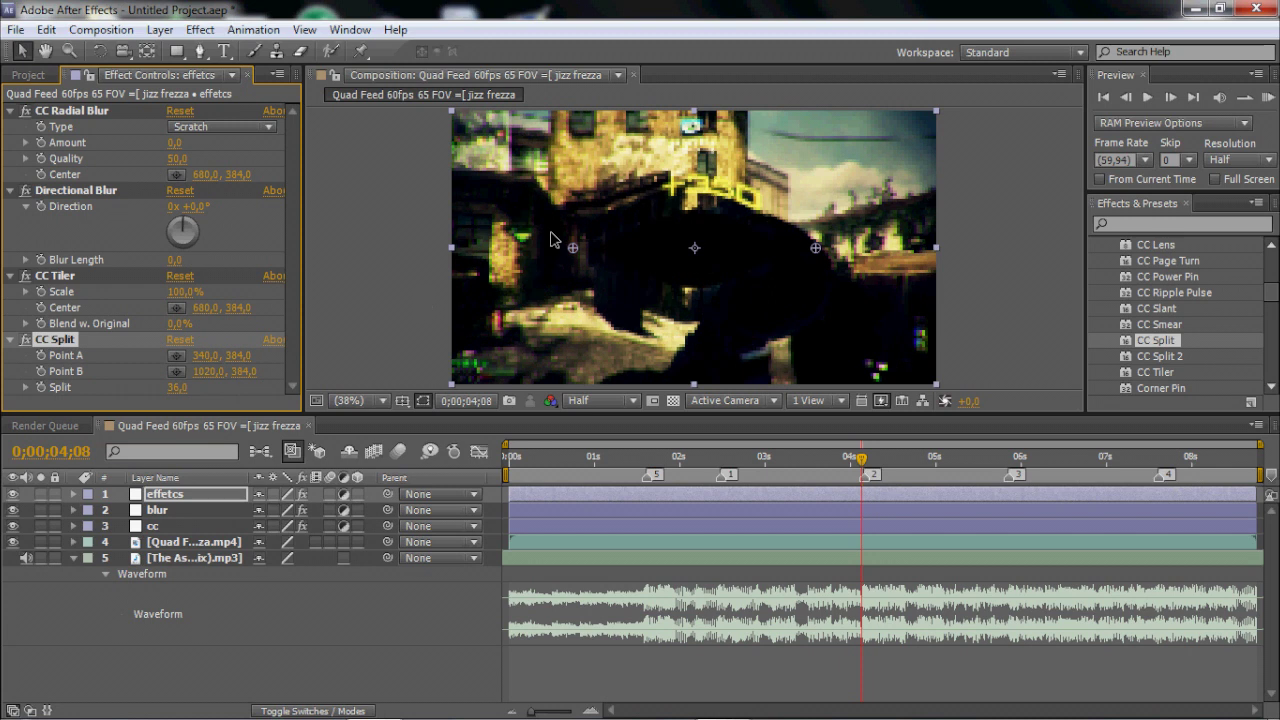
{"action": "left_click", "coordinate": [177, 387]}
{"action": "type", "text": "0"}
{"action": "key", "text": "Return"}
{"action": "left_click_drag", "start_coordinate": [185, 300], "coordinate": [139, 286]}
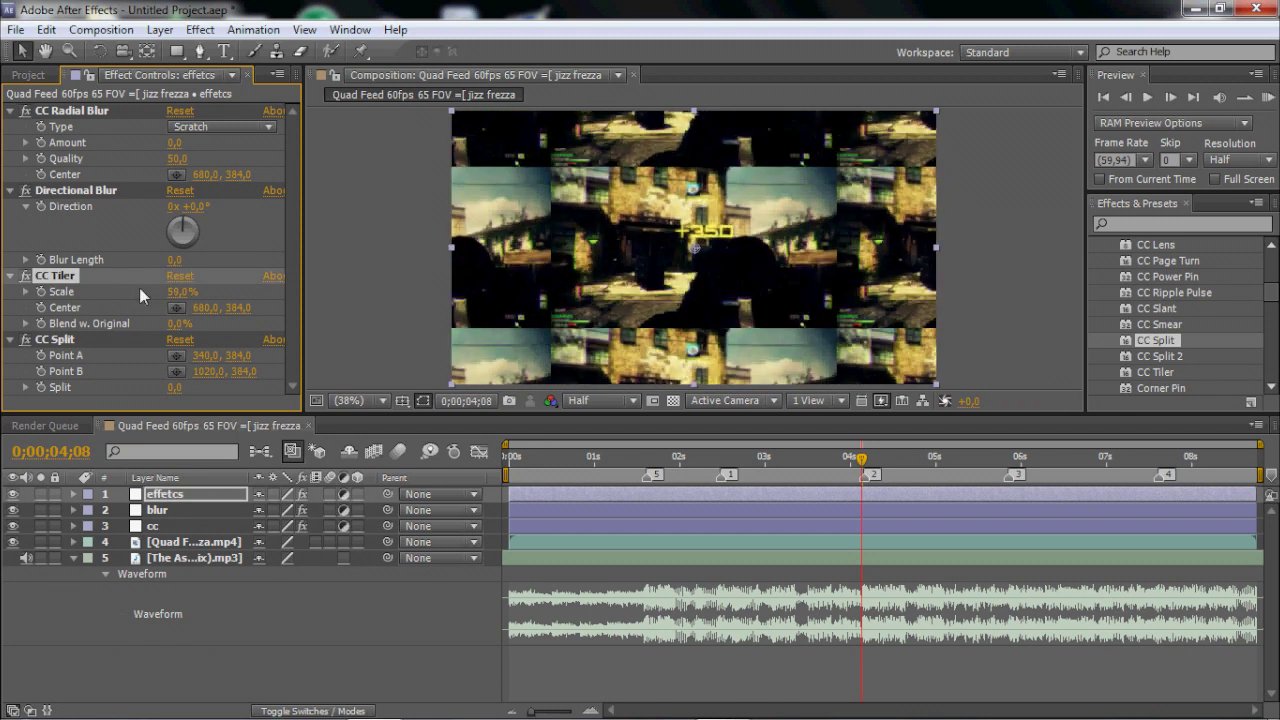
{"action": "left_click", "coordinate": [180, 291]}
{"action": "type", "text": "000"}
{"action": "key", "text": "Return"}
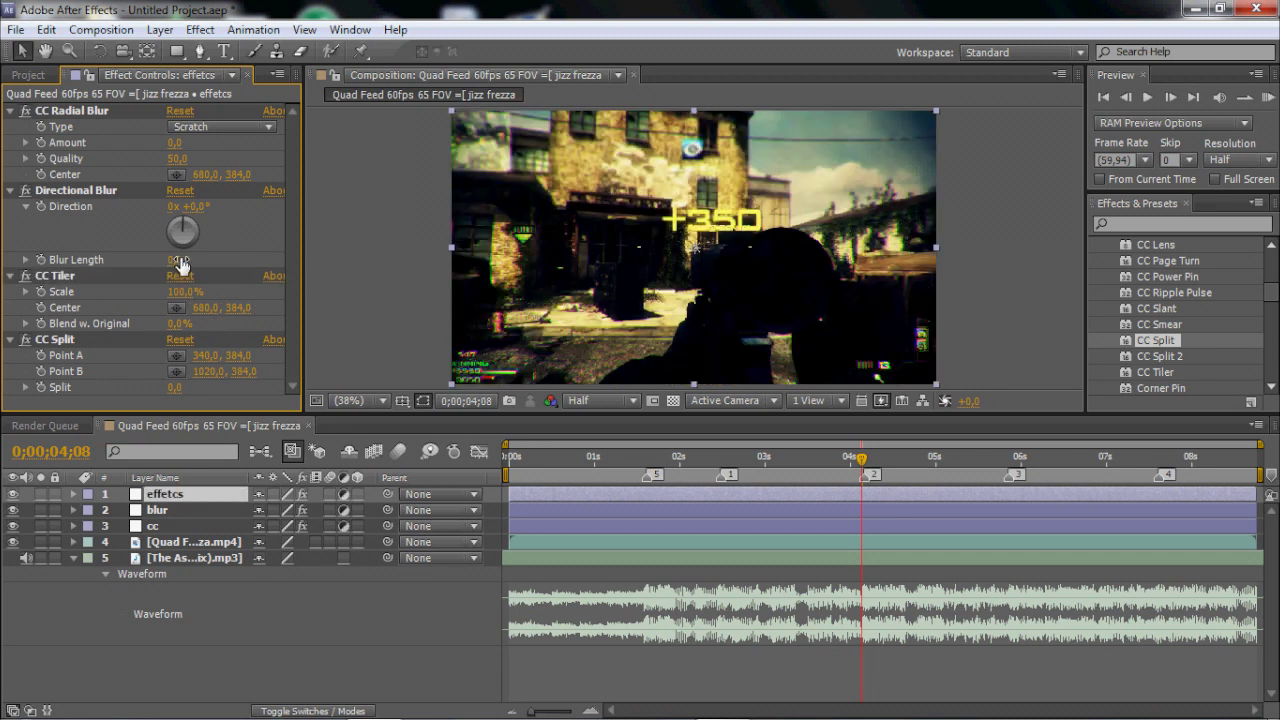
Preview Directional Blur Length at 25, reset it to 0, then raise the radial blur amount
{"action": "left_click", "coordinate": [184, 259]}
{"action": "left_click_drag", "start_coordinate": [186, 258], "coordinate": [215, 251]}
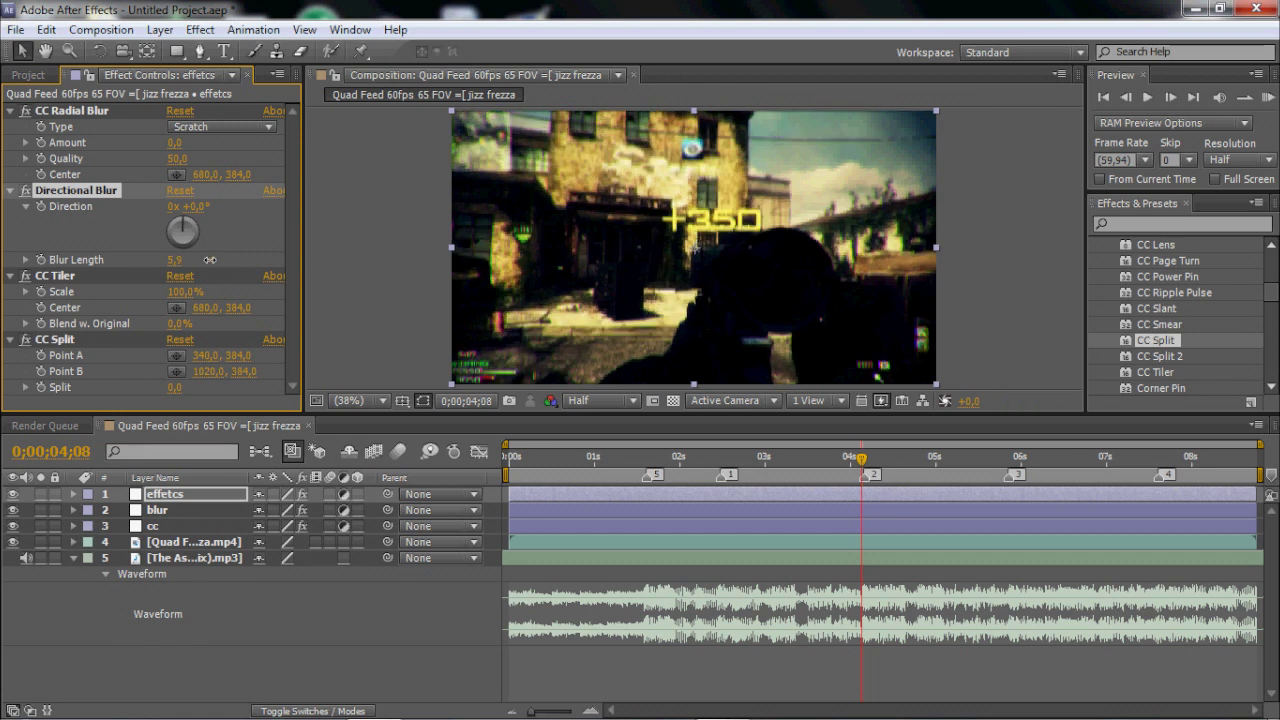
{"action": "left_click_drag", "start_coordinate": [298, 264], "coordinate": [390, 277]}
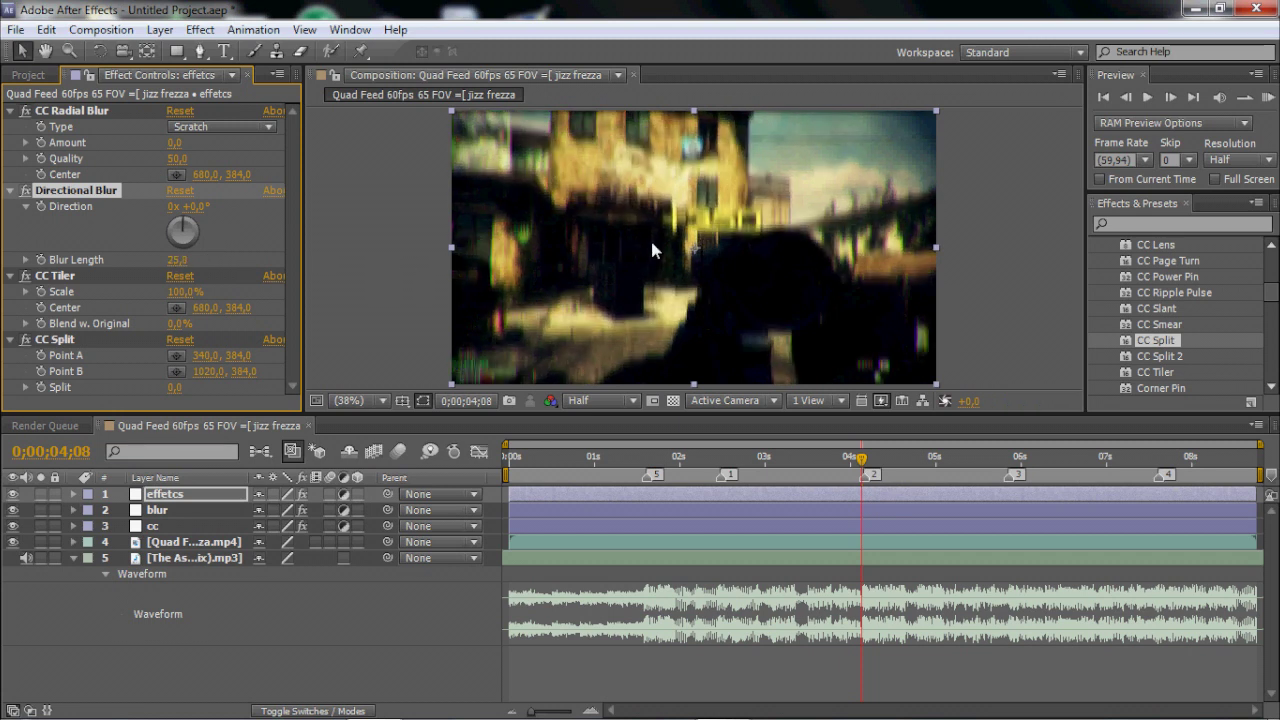
{"action": "left_click", "coordinate": [177, 259]}
{"action": "type", "text": "0"}
{"action": "left_click", "coordinate": [226, 262]}
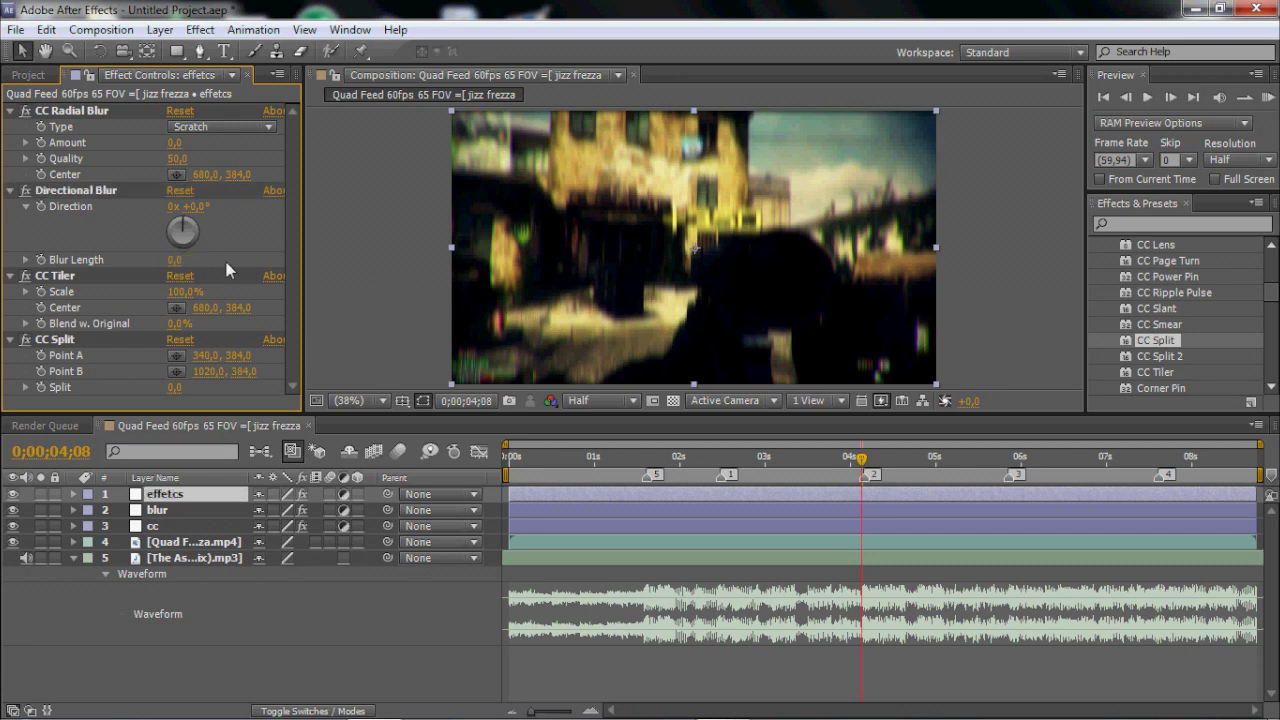
{"action": "left_click_drag", "start_coordinate": [174, 150], "coordinate": [175, 147]}
Set CC Radial Blur Amount to 0 and apply Turbulent Displace to the effetcs layer
{"action": "left_click", "coordinate": [175, 145]}
{"action": "key", "text": "Return"}
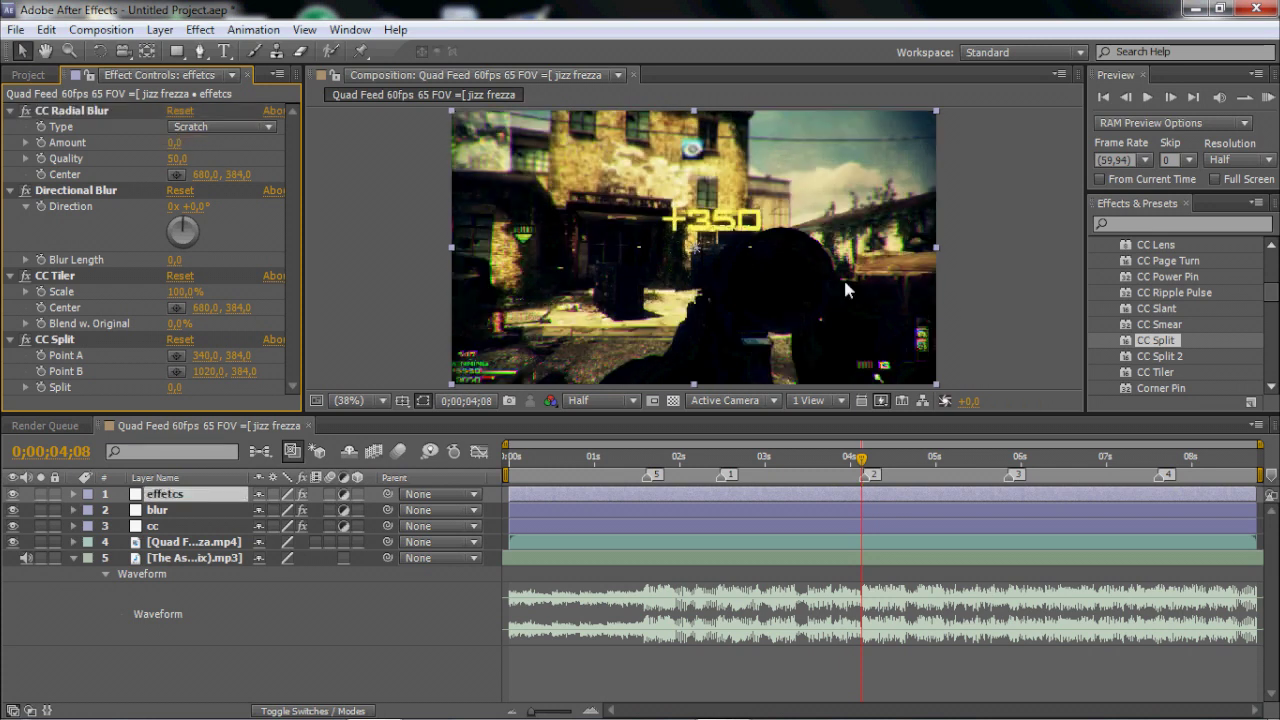
{"action": "scroll", "coordinate": [1180, 310], "scroll_direction": "down", "scroll_amount": 2}
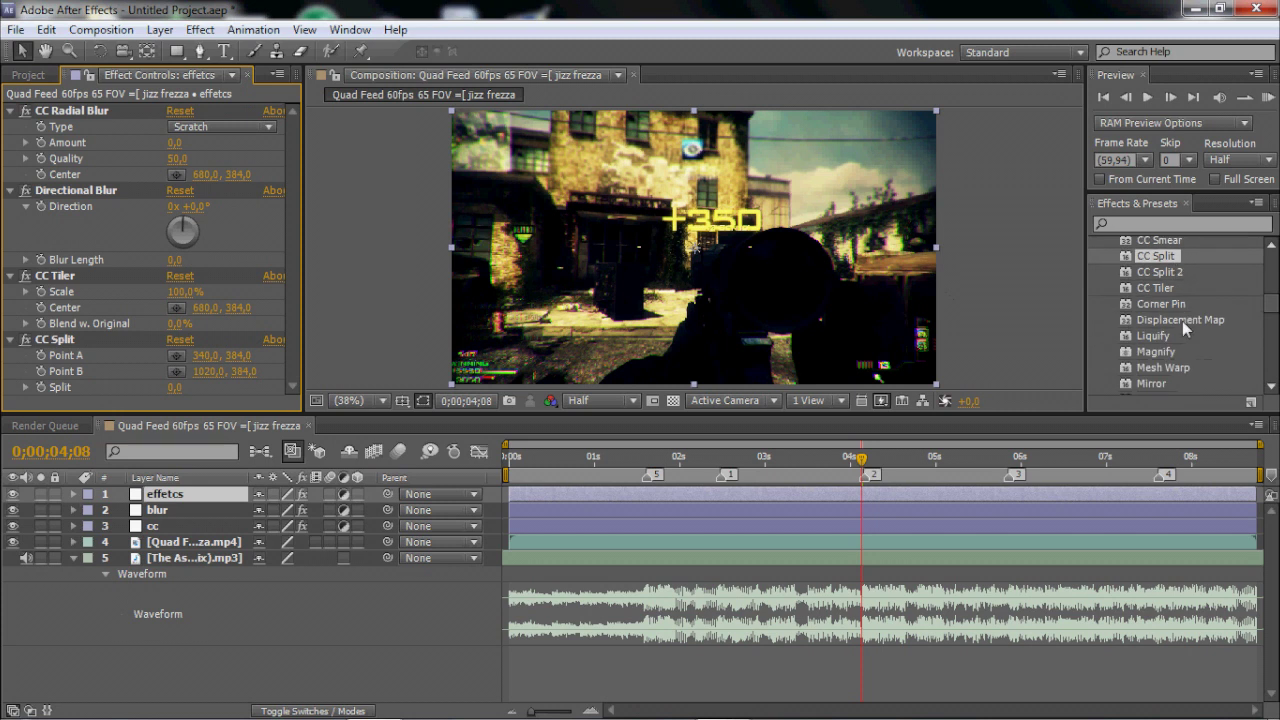
{"action": "scroll", "coordinate": [1182, 321], "scroll_direction": "down", "scroll_amount": 3}
{"action": "scroll", "coordinate": [1178, 328], "scroll_direction": "down", "scroll_amount": 2}
{"action": "left_click_drag", "start_coordinate": [1169, 317], "coordinate": [880, 493]}
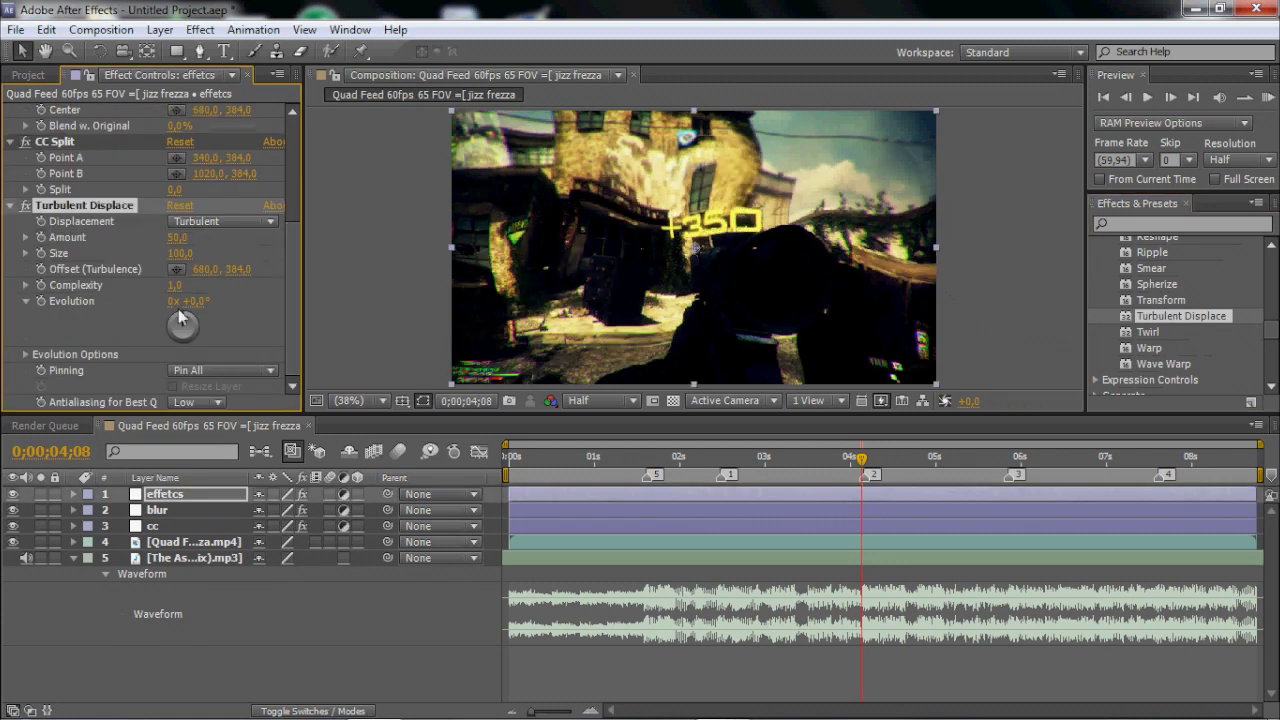
Preview a higher Turbulent Displace Amount, then set it back to 0
{"action": "left_click_drag", "start_coordinate": [177, 244], "coordinate": [206, 250]}
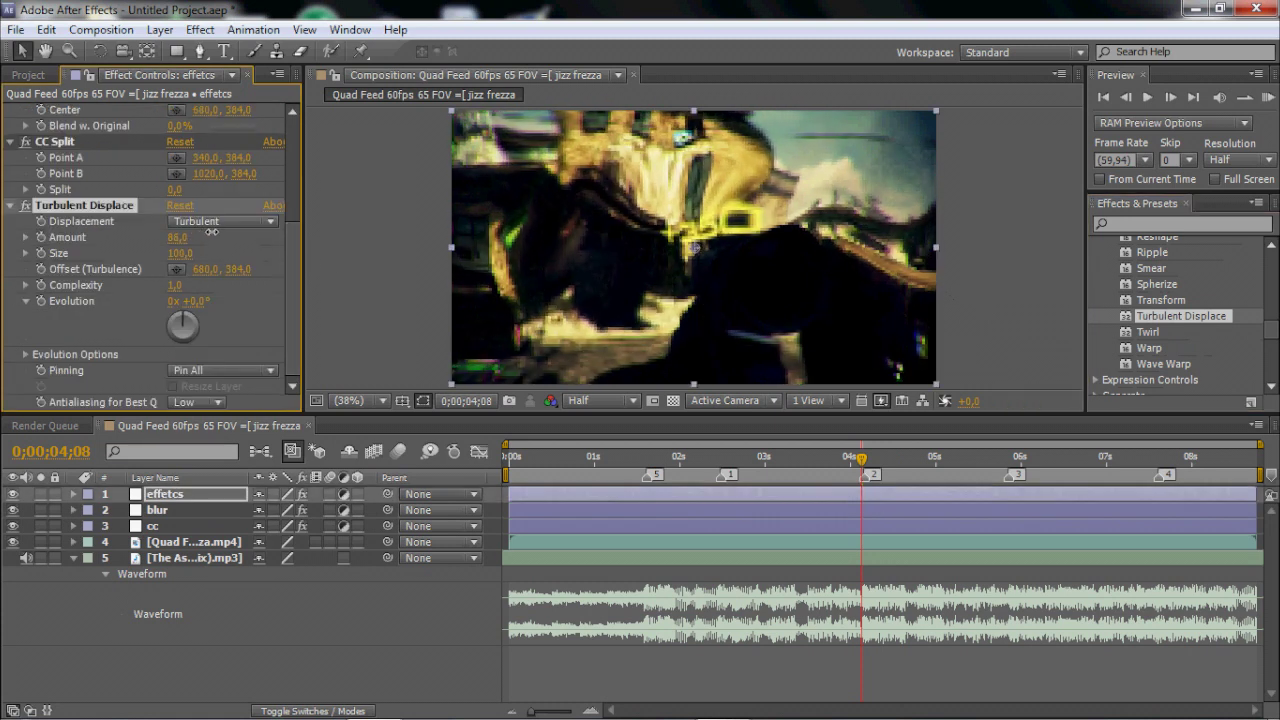
{"action": "left_click", "coordinate": [178, 237]}
{"action": "key", "text": "Return"}
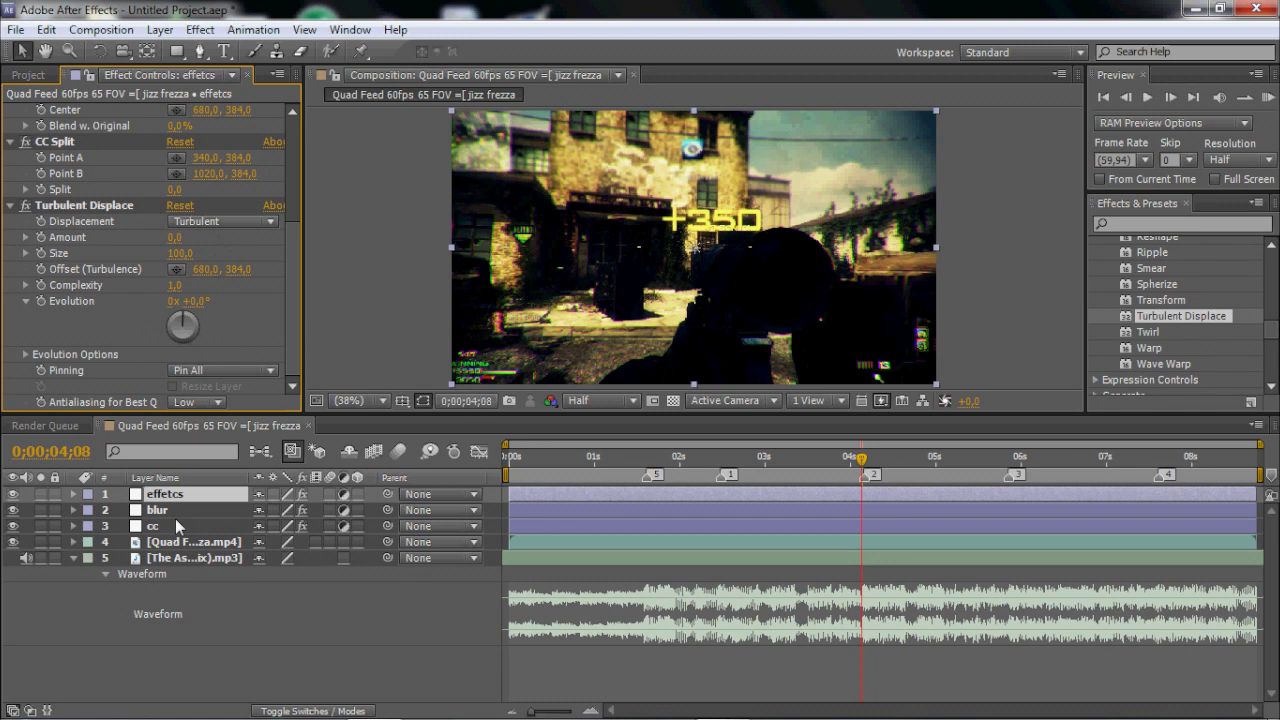
{"action": "scroll", "coordinate": [144, 237], "scroll_direction": "up", "scroll_amount": 5}
{"action": "scroll", "coordinate": [154, 257], "scroll_direction": "down", "scroll_amount": 5}
{"action": "scroll", "coordinate": [1205, 319], "scroll_direction": "up", "scroll_amount": 3}
{"action": "scroll", "coordinate": [1203, 319], "scroll_direction": "up", "scroll_amount": 5}
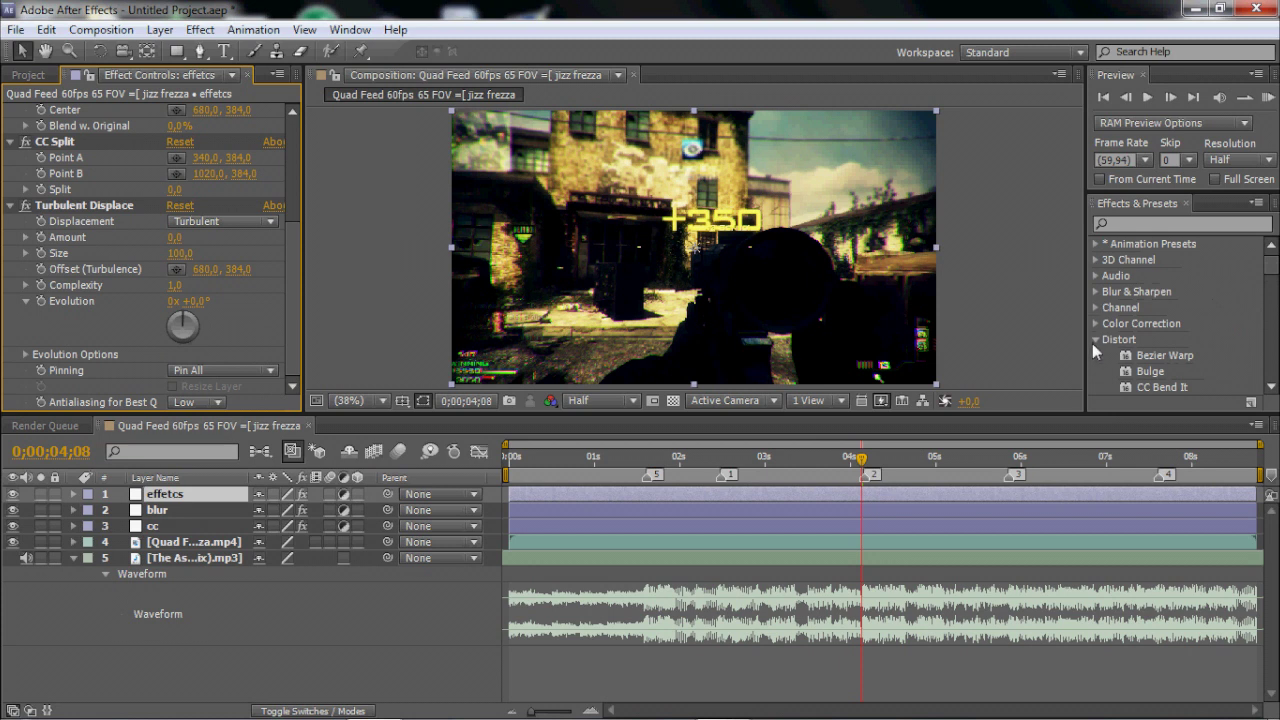
Search effects for 'vec' and apply CC Vector Blur to the effetcs layer
{"action": "left_click", "coordinate": [1098, 346]}
{"action": "left_click", "coordinate": [1098, 342]}
{"action": "left_click", "coordinate": [1140, 223]}
{"action": "type", "text": "vec"}
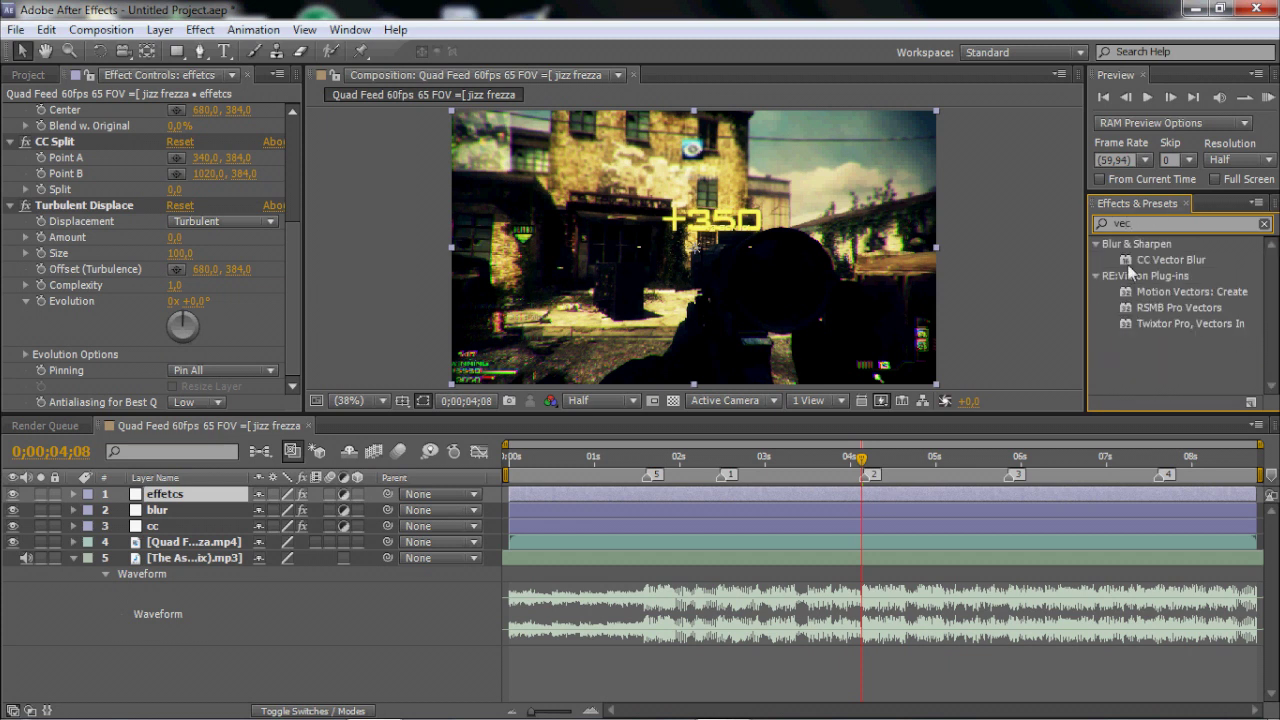
{"action": "left_click_drag", "start_coordinate": [1162, 262], "coordinate": [850, 500]}
Search 'light', apply CC Light Burst 2.5 with Ray Length 0, then clear the search
{"action": "left_click", "coordinate": [1200, 224]}
{"action": "type", "text": "light"}
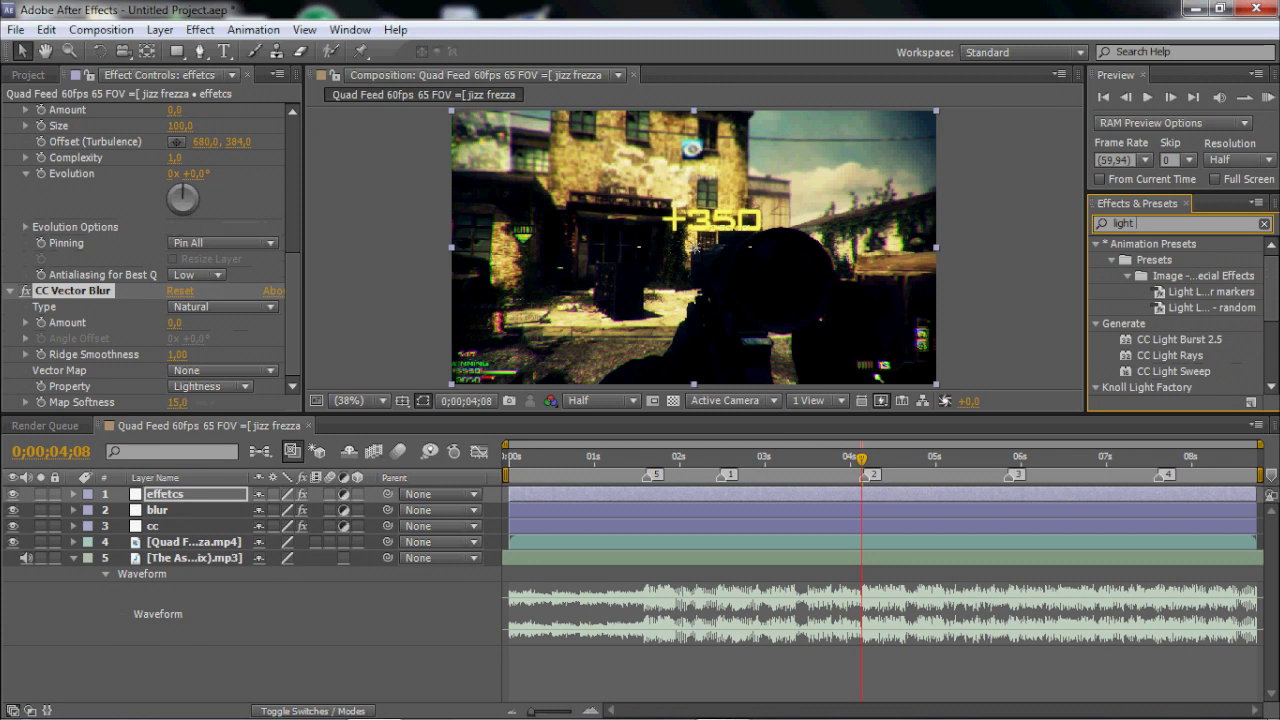
{"action": "left_click_drag", "start_coordinate": [1178, 340], "coordinate": [871, 495]}
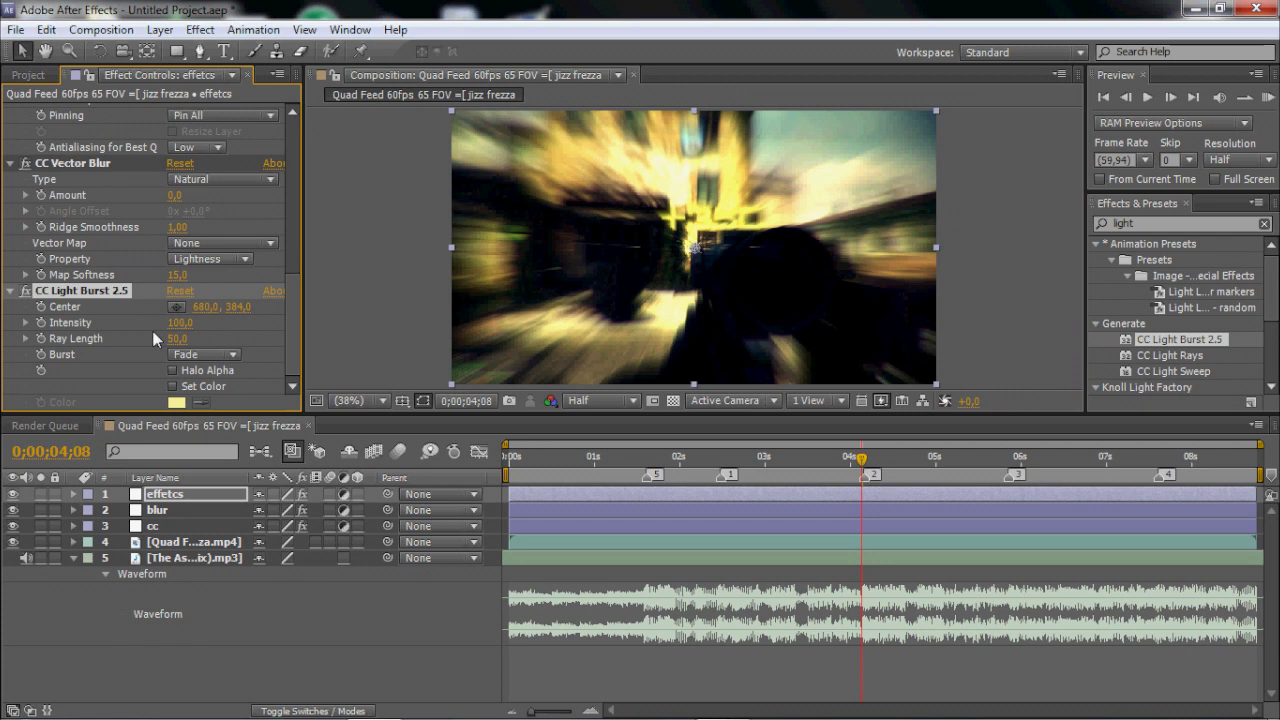
{"action": "left_click", "coordinate": [177, 339]}
{"action": "key", "text": "Return"}
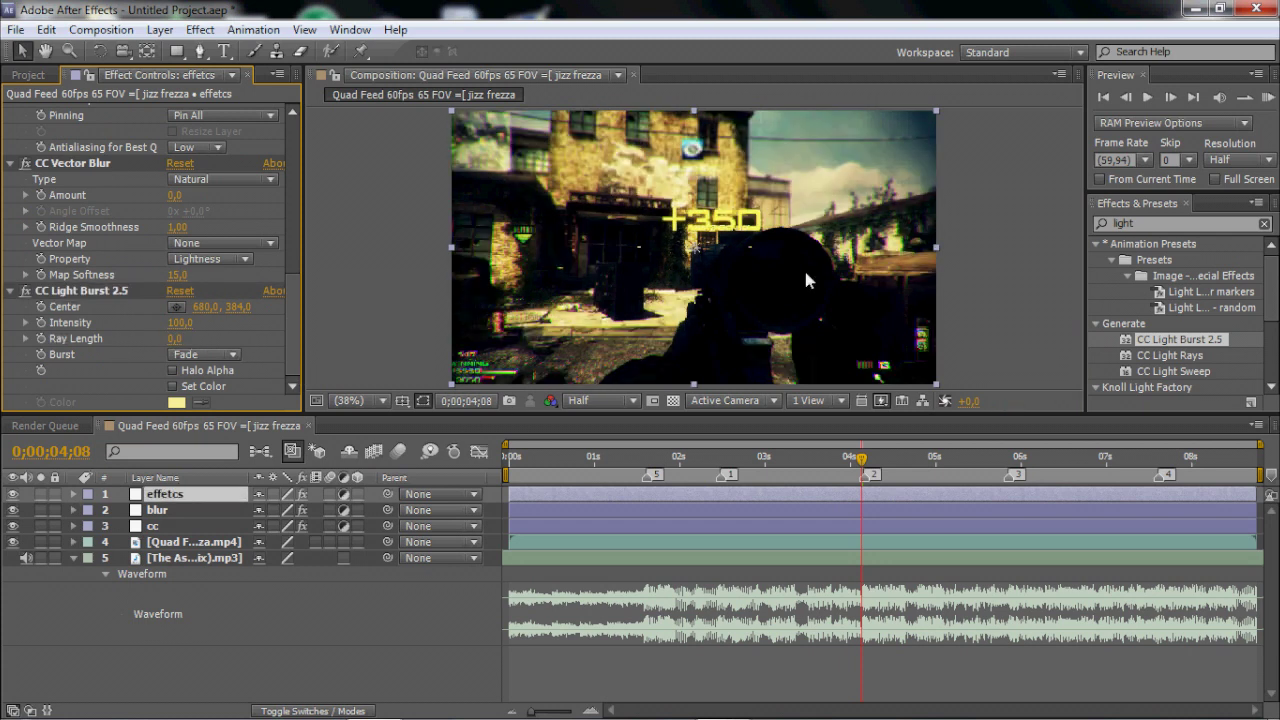
{"action": "left_click", "coordinate": [1264, 223]}
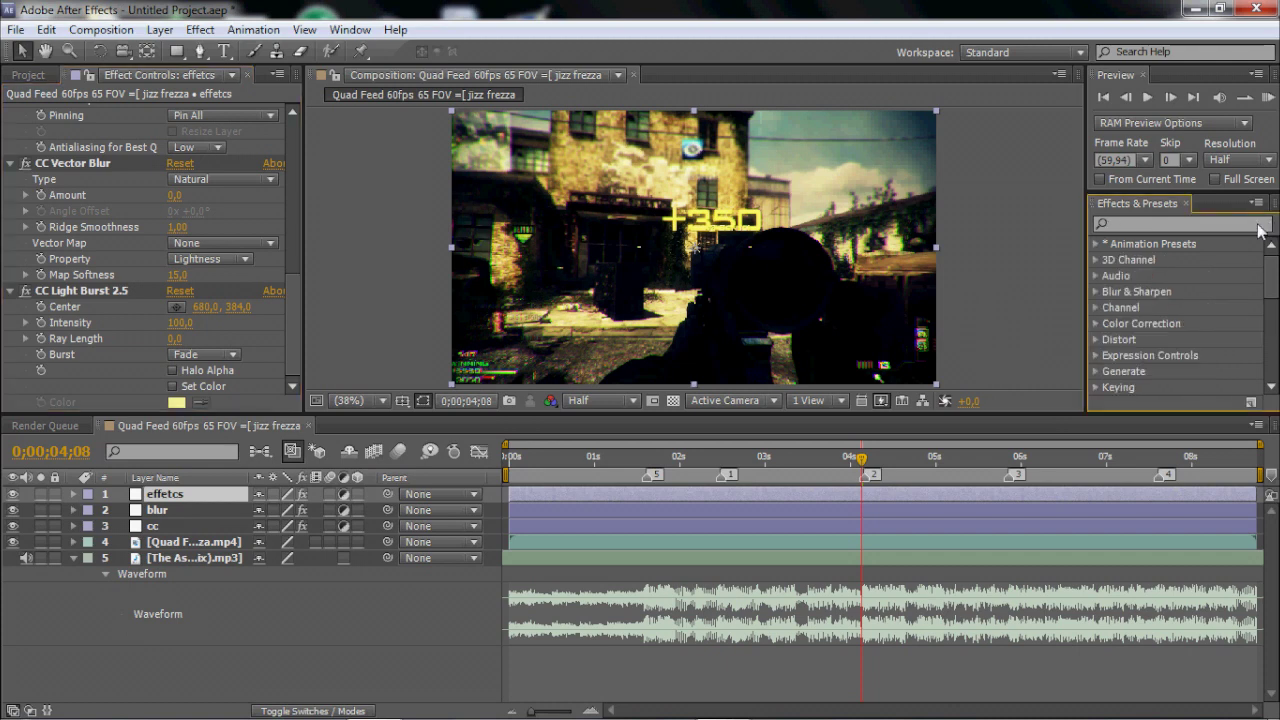